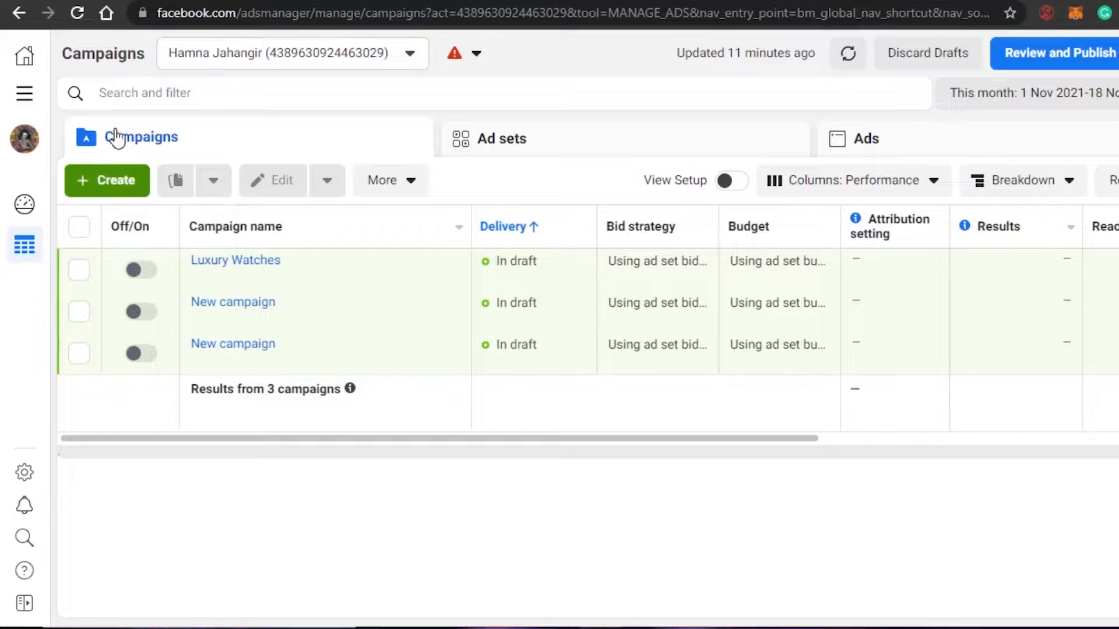
# Look through the list of all business tools and open Events Manager
pyautogui.click(16, 95)
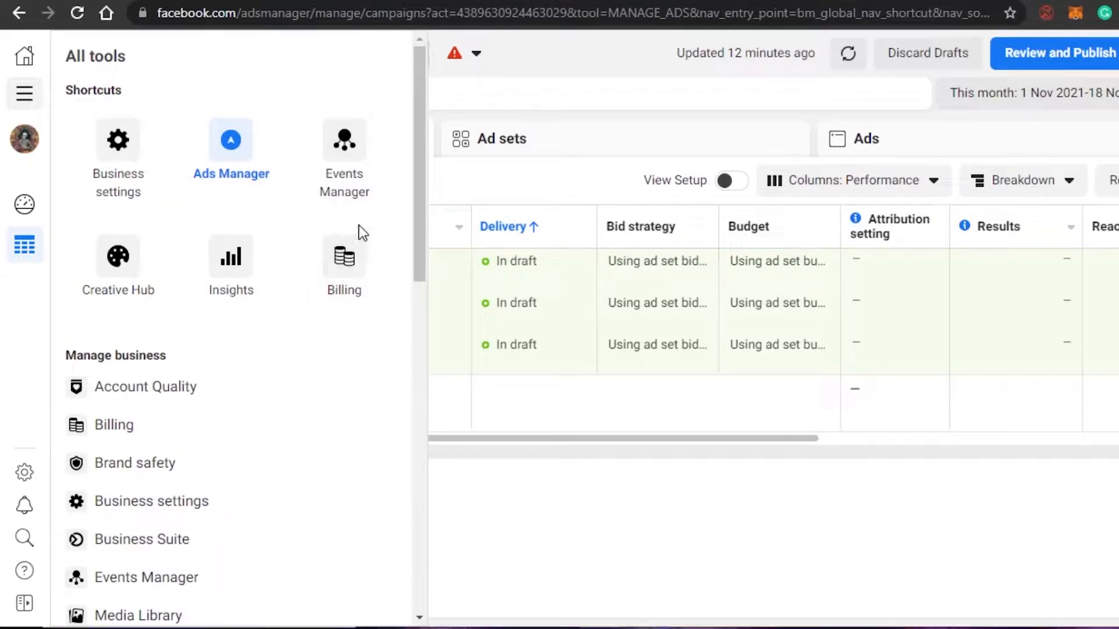
pyautogui.moveTo(418, 119); pyautogui.dragTo(435, 369)
pyautogui.moveTo(423, 415); pyautogui.dragTo(444, 156)
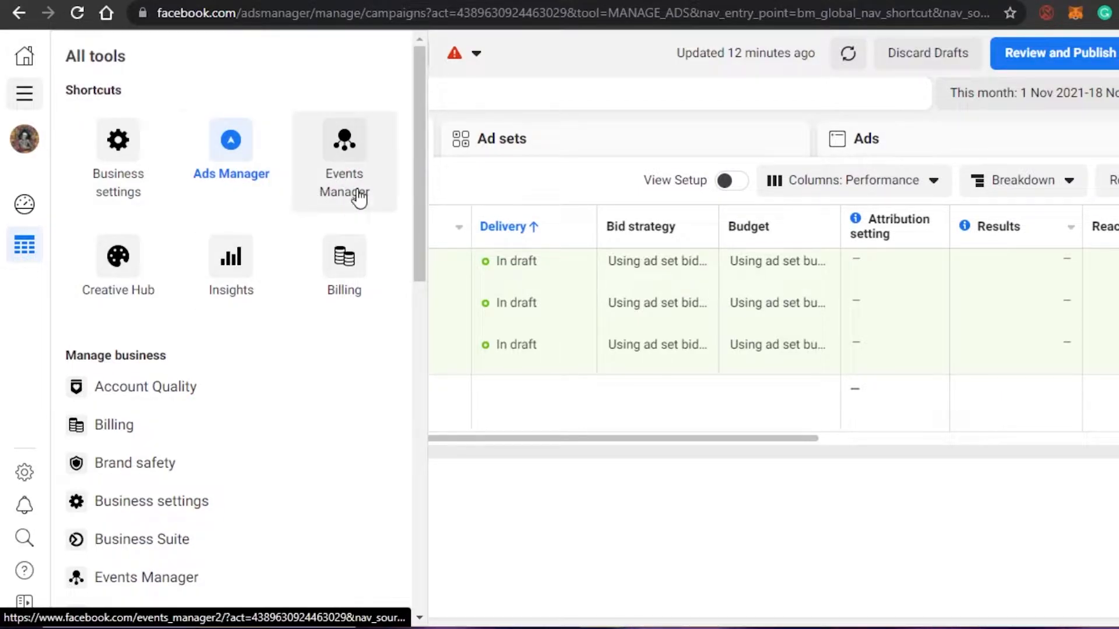
pyautogui.moveTo(420, 131); pyautogui.dragTo(420, 62)
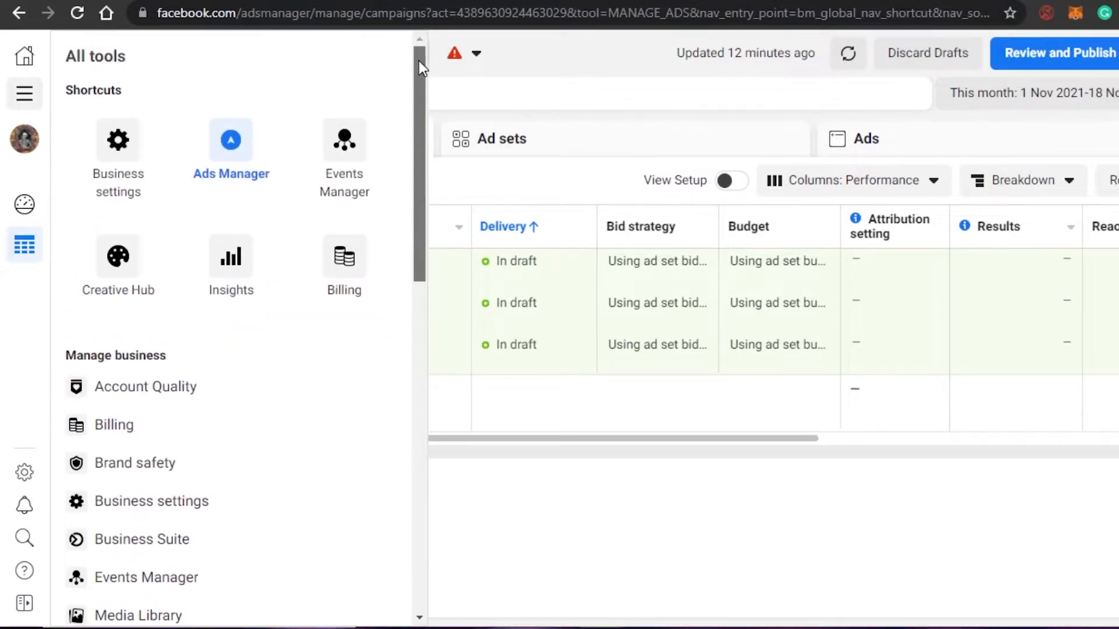
pyautogui.click(336, 163)
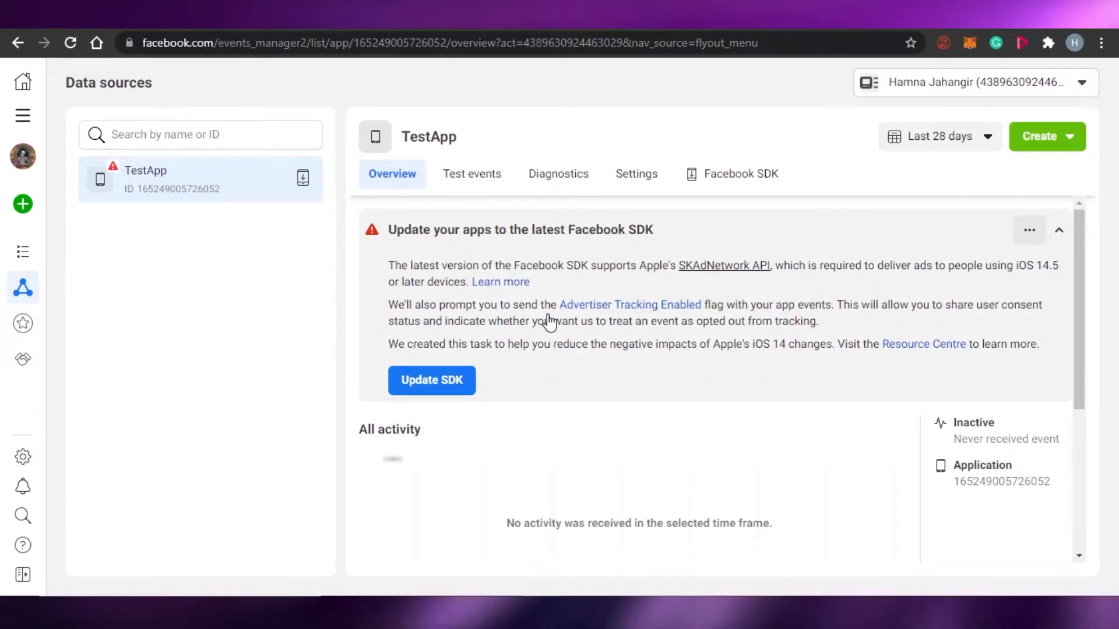
# Start connecting a new data source in Events Manager and choose Web as its type
pyautogui.scroll(-5, 1090, 381)
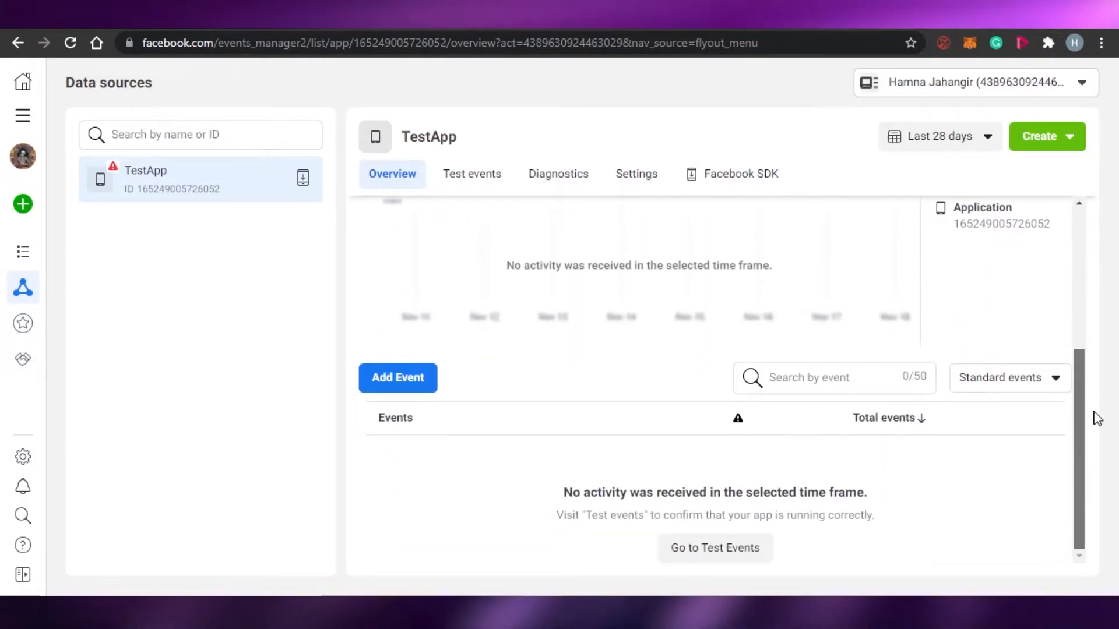
pyautogui.scroll(5, 620, 338)
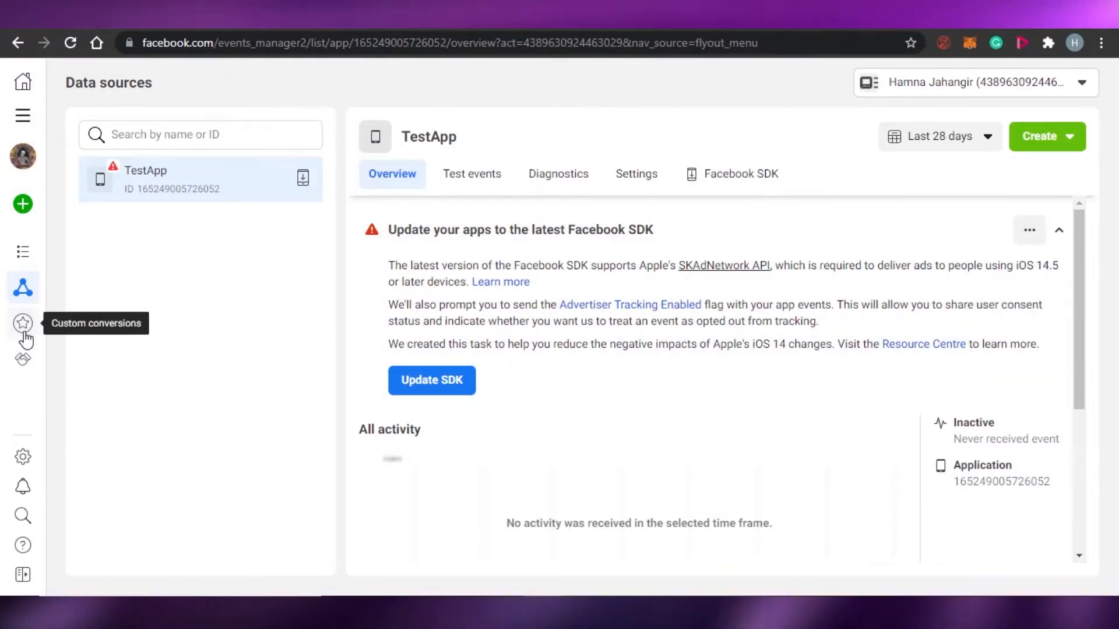
pyautogui.moveTo(24, 332)
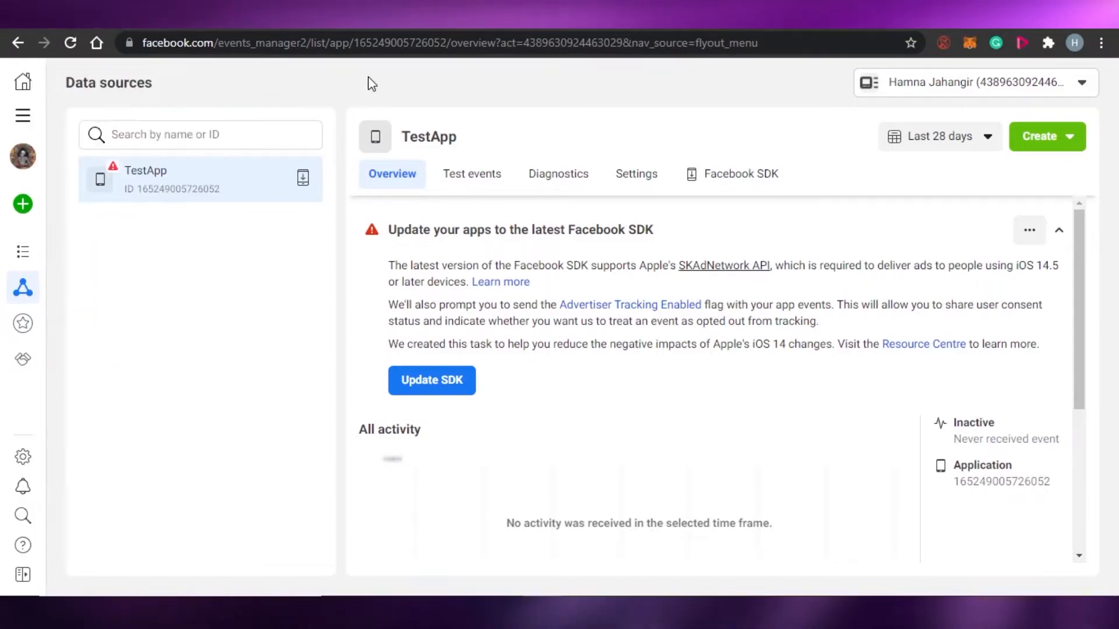
pyautogui.moveTo(21, 202)
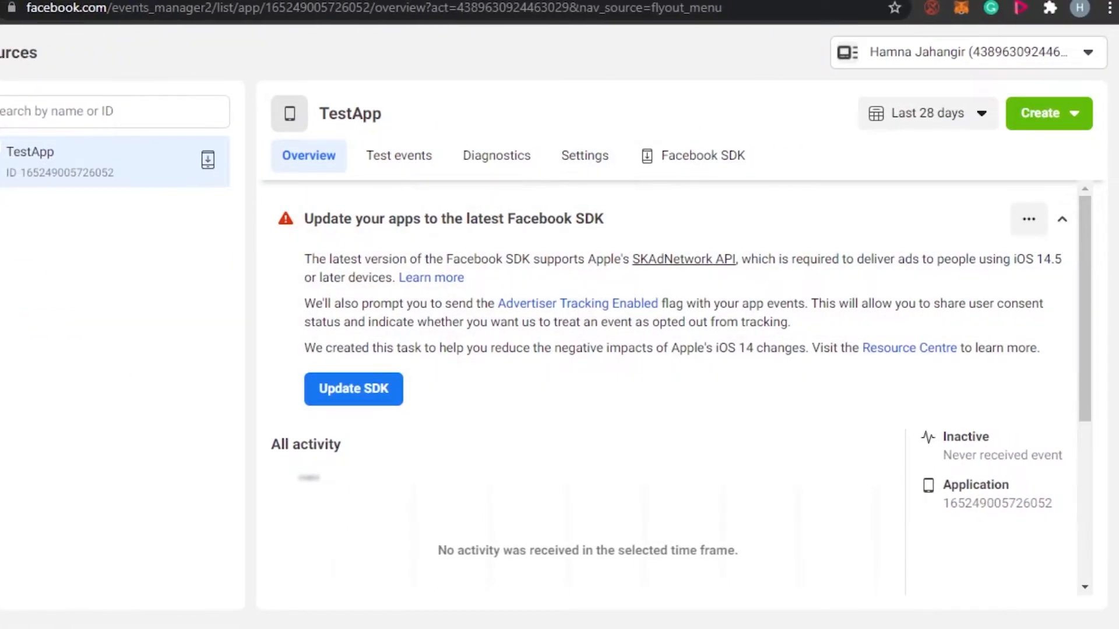
pyautogui.moveTo(1, 279)
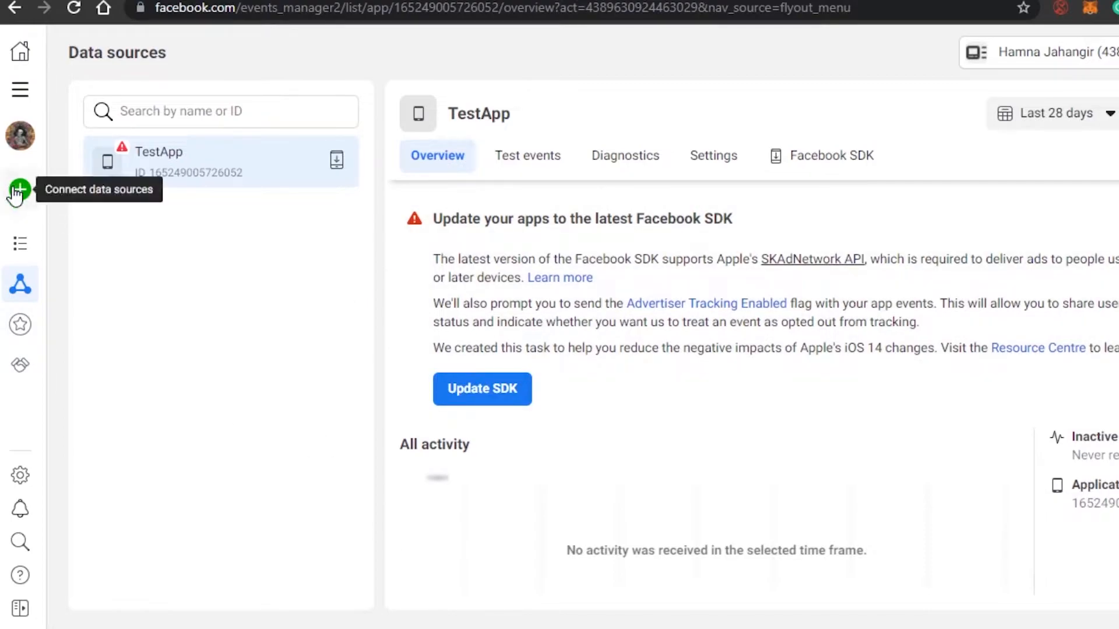
pyautogui.click(20, 193)
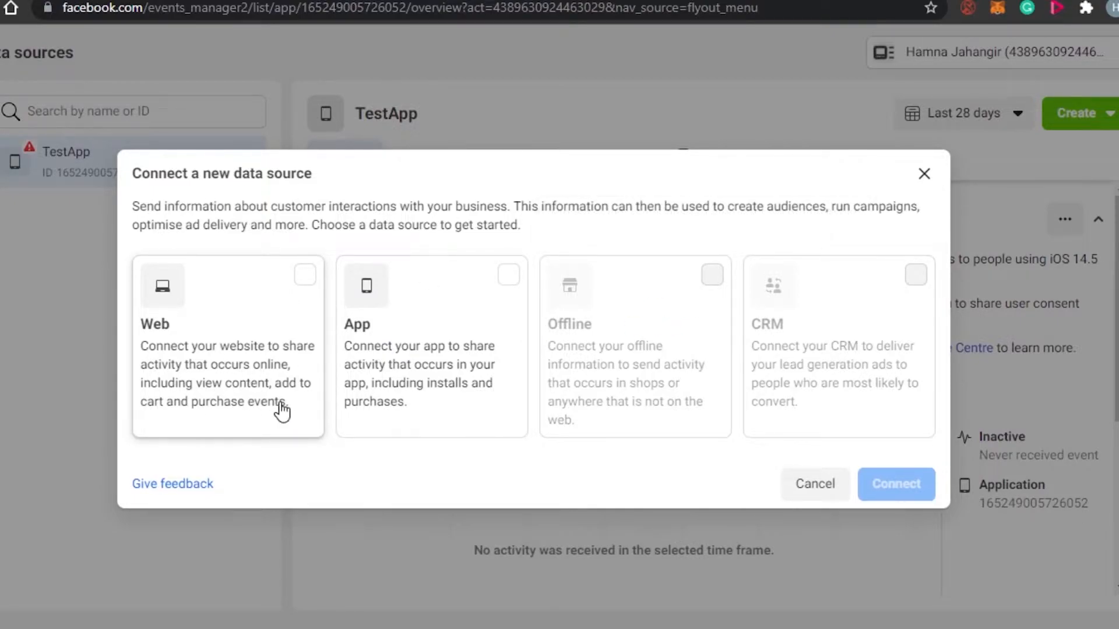
pyautogui.click(301, 288)
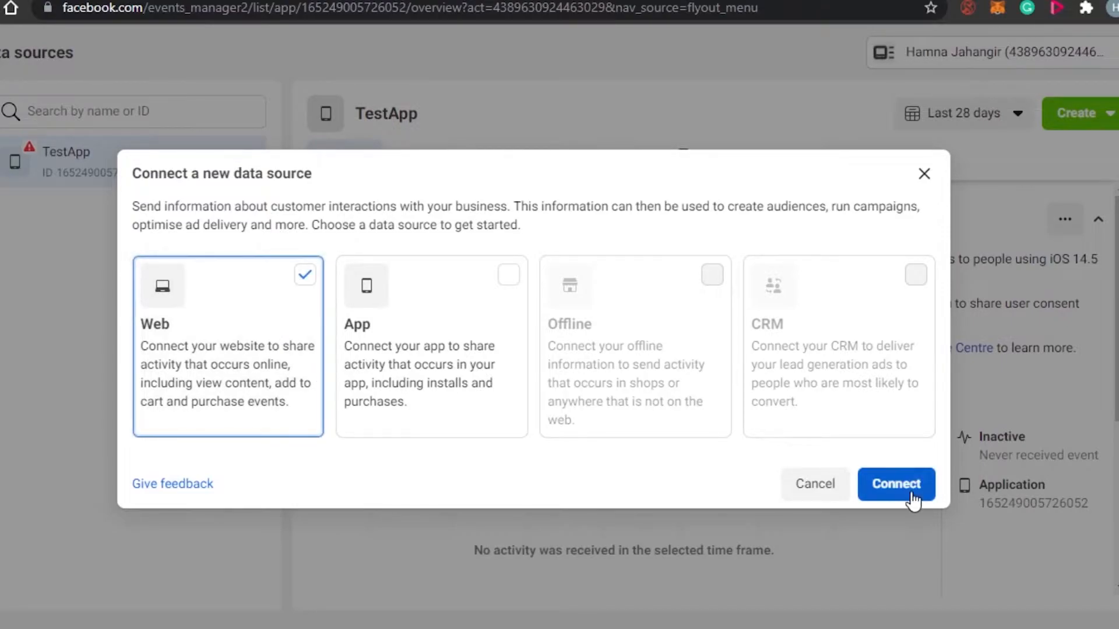
pyautogui.click(913, 497)
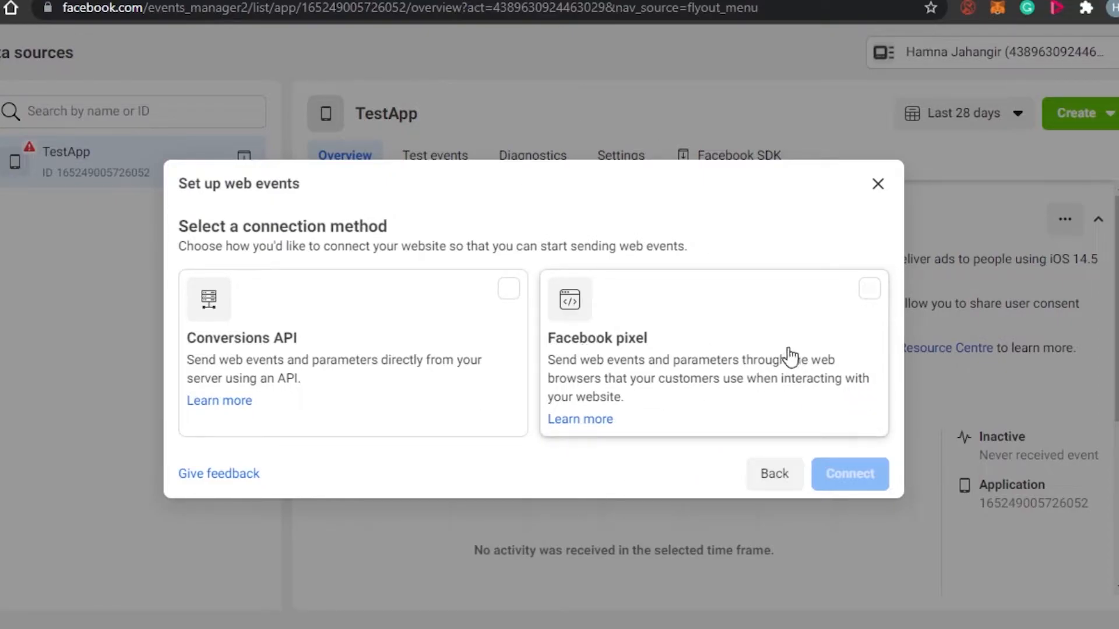
# Choose Facebook pixel as the connection method for the web events and continue past the explanation of how it works
pyautogui.click(868, 295)
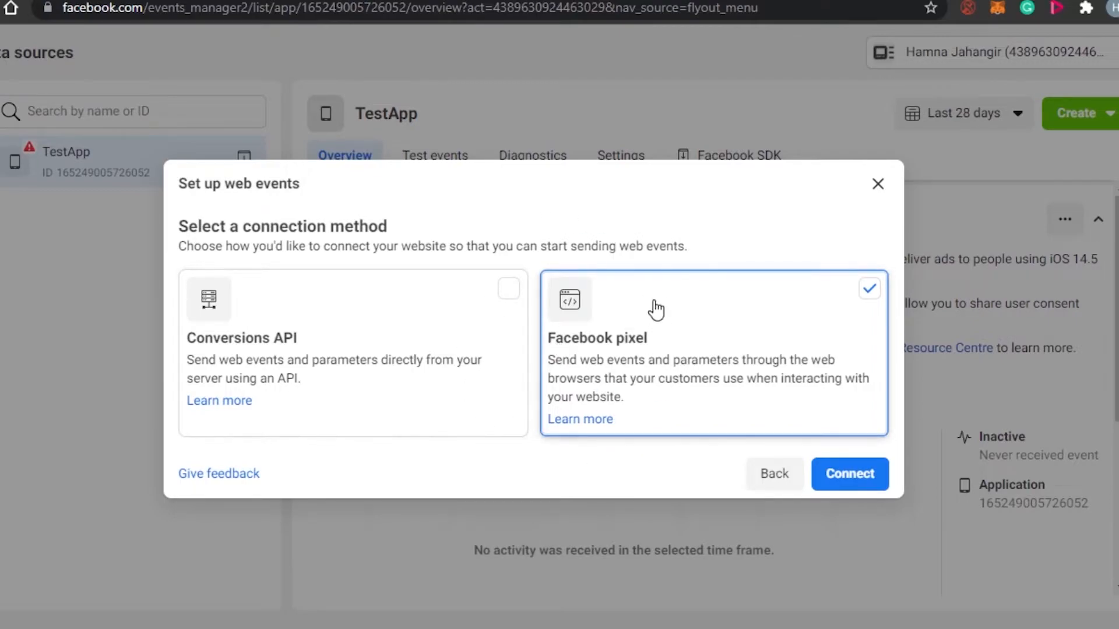
pyautogui.click(837, 475)
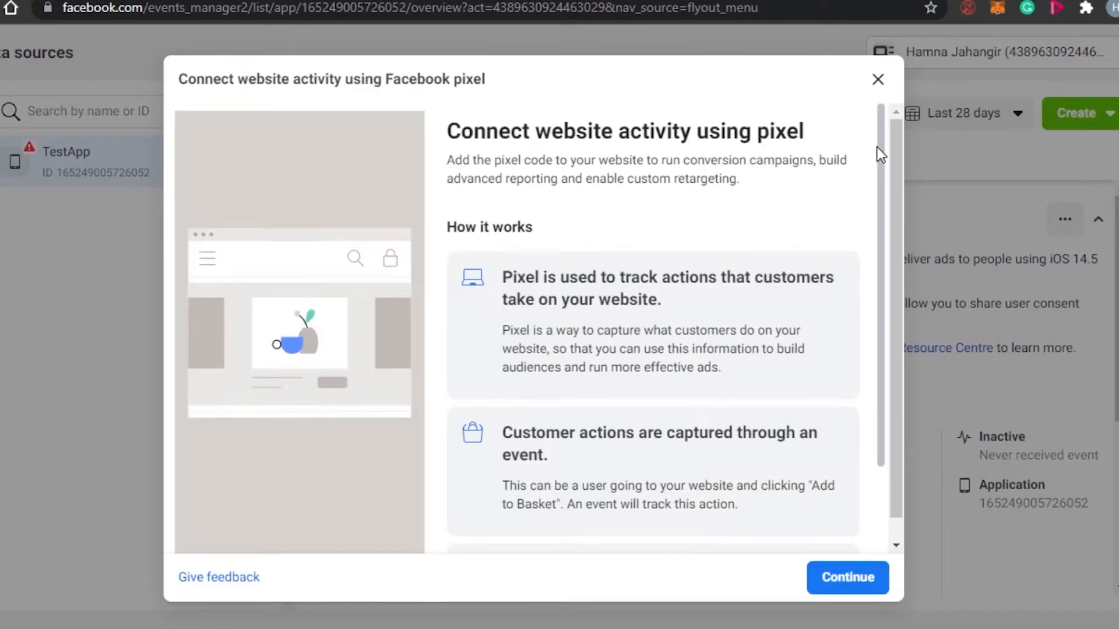
pyautogui.moveTo(879, 137)
pyautogui.mouseDown()
pyautogui.moveTo(878, 333)
pyautogui.moveTo(868, 122)
pyautogui.mouseUp()
pyautogui.moveTo(880, 176)
pyautogui.mouseDown()
pyautogui.moveTo(886, 295)
pyautogui.moveTo(879, 155)
pyautogui.mouseUp()
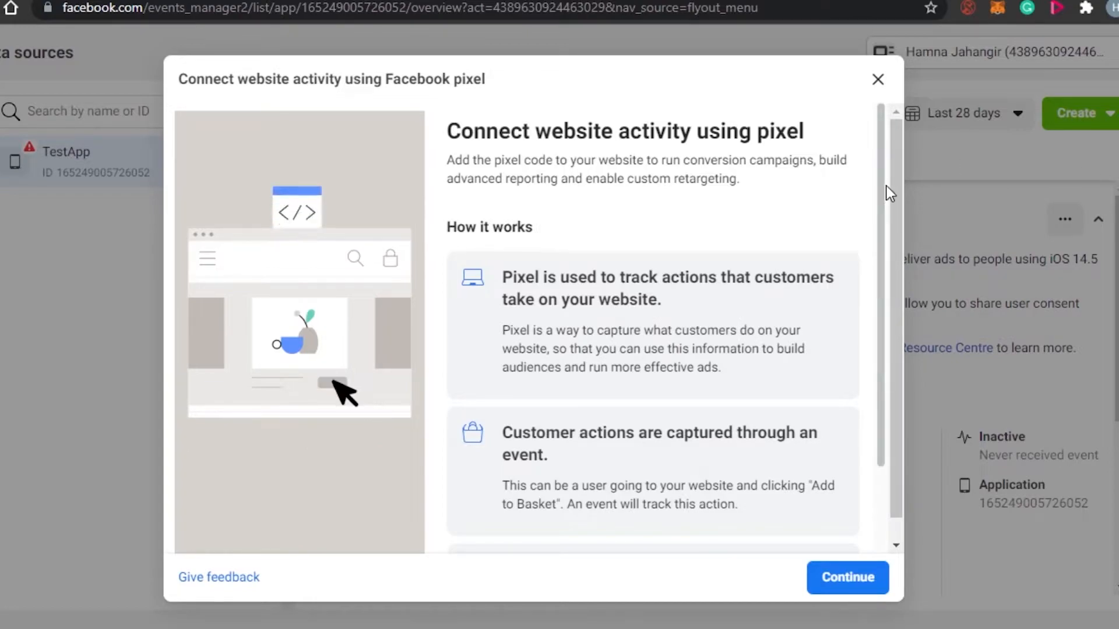
pyautogui.scroll(-2, 879, 164)
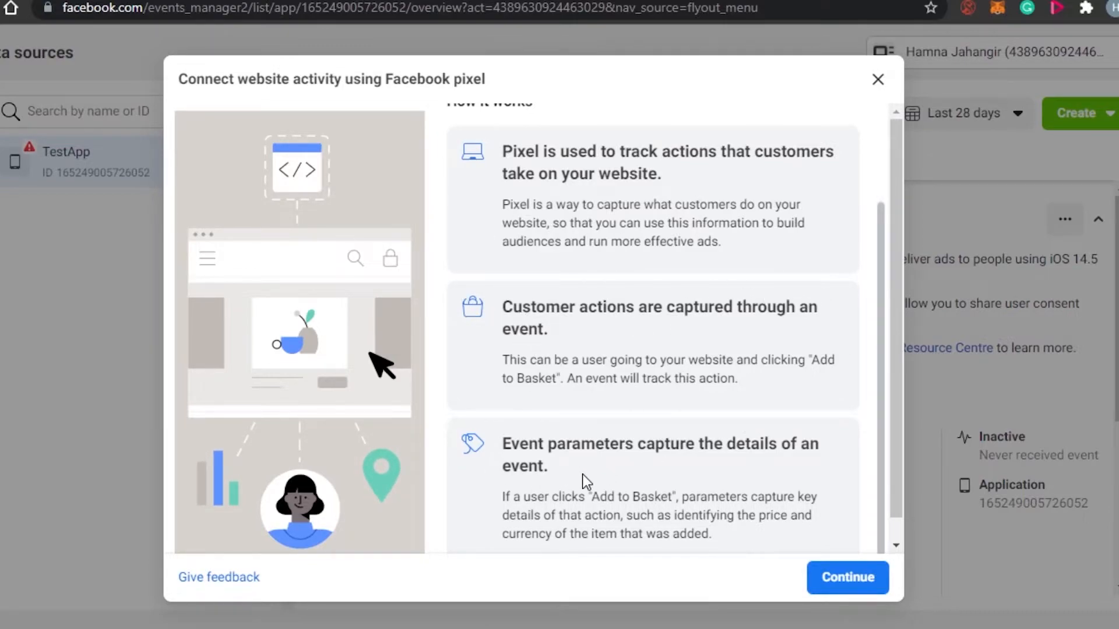
pyautogui.click(850, 578)
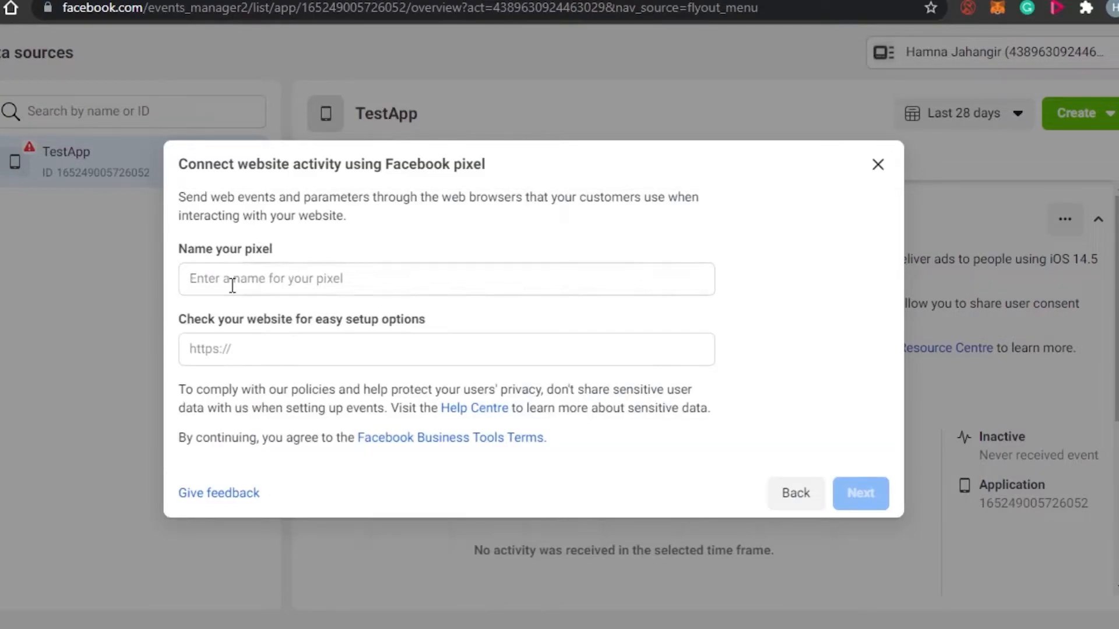
# Name the new pixel SwayCloset and go to the website address entry for easy setup options
pyautogui.click(254, 272)
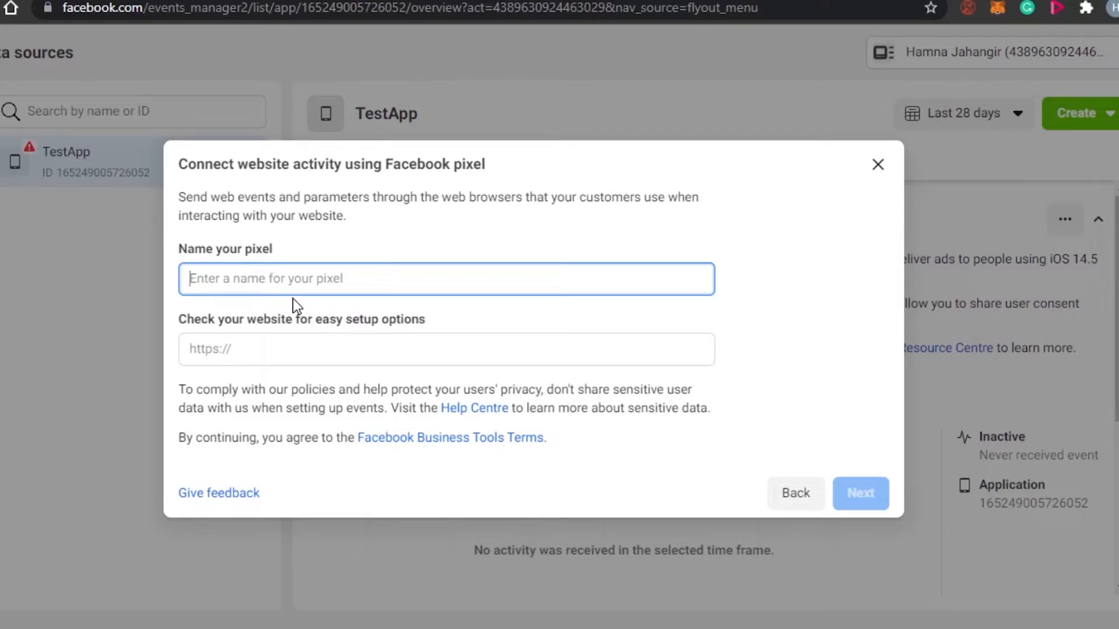
pyautogui.write('SwayCloset')
pyautogui.click(242, 359)
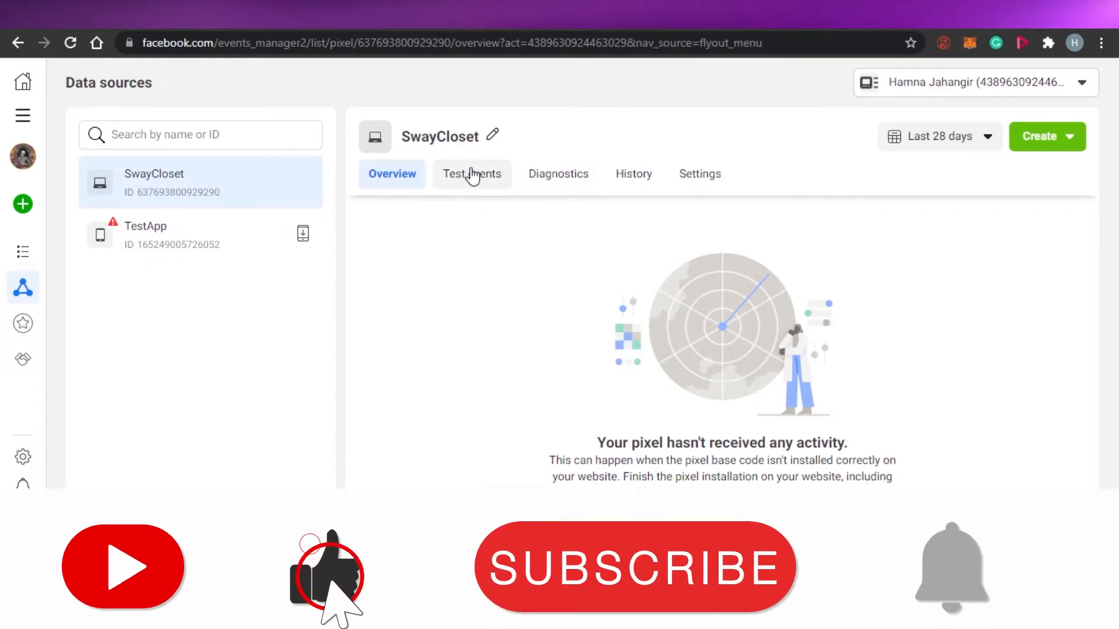
# Examine the SwayCloset pixel's test events, diagnostics and history, and return to its overview
pyautogui.click(471, 174)
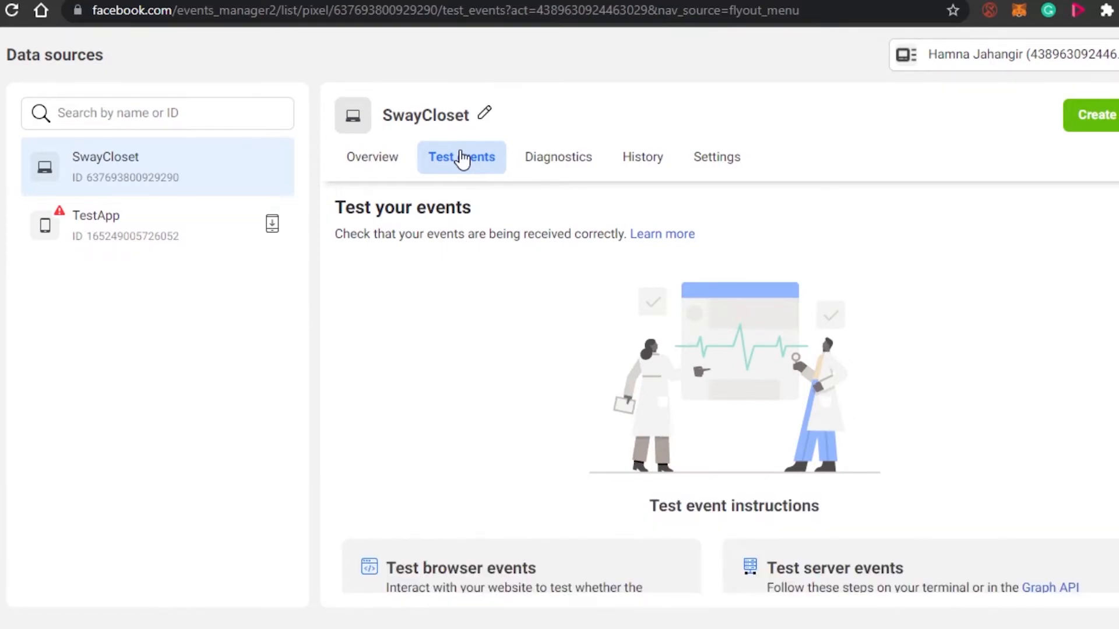
pyautogui.click(536, 166)
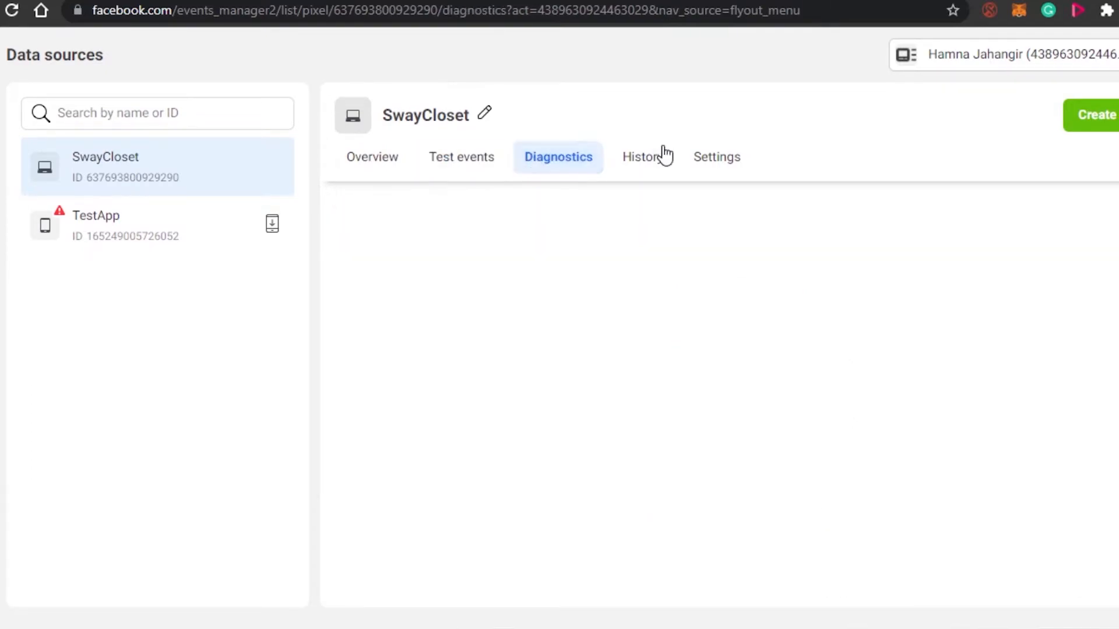
pyautogui.click(641, 162)
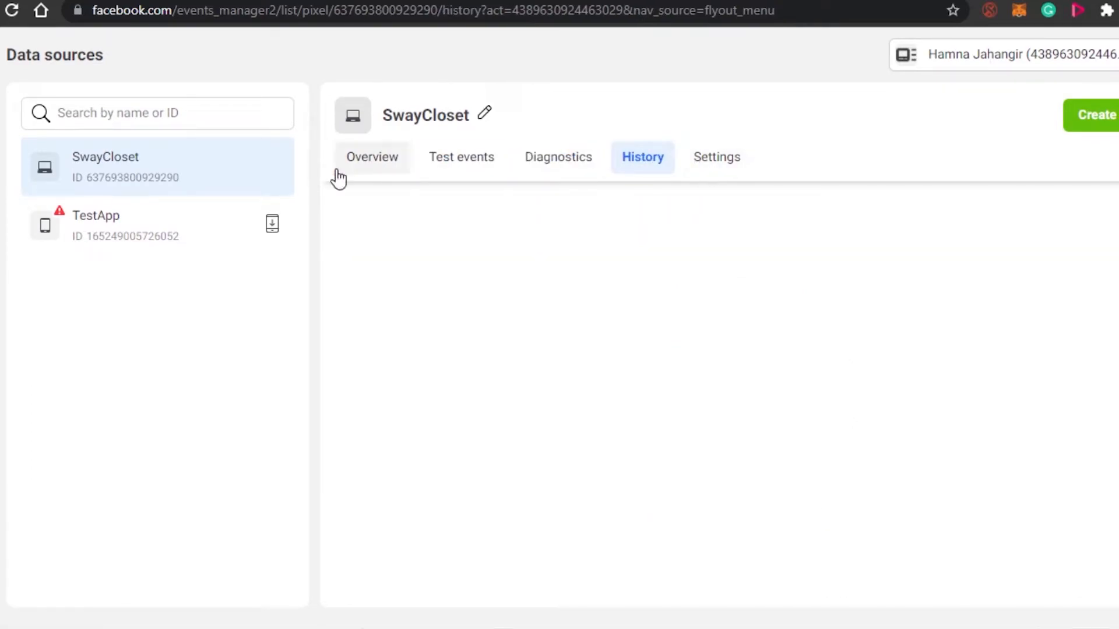
pyautogui.click(381, 164)
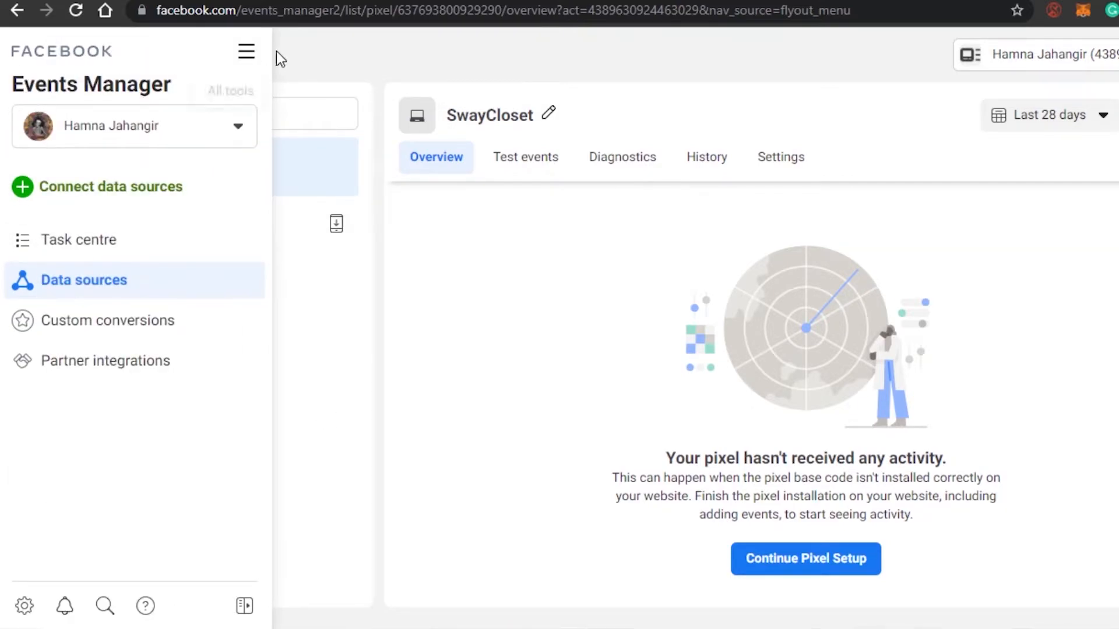
# Find Audiences among the advertising tools and open it
pyautogui.click(246, 51)
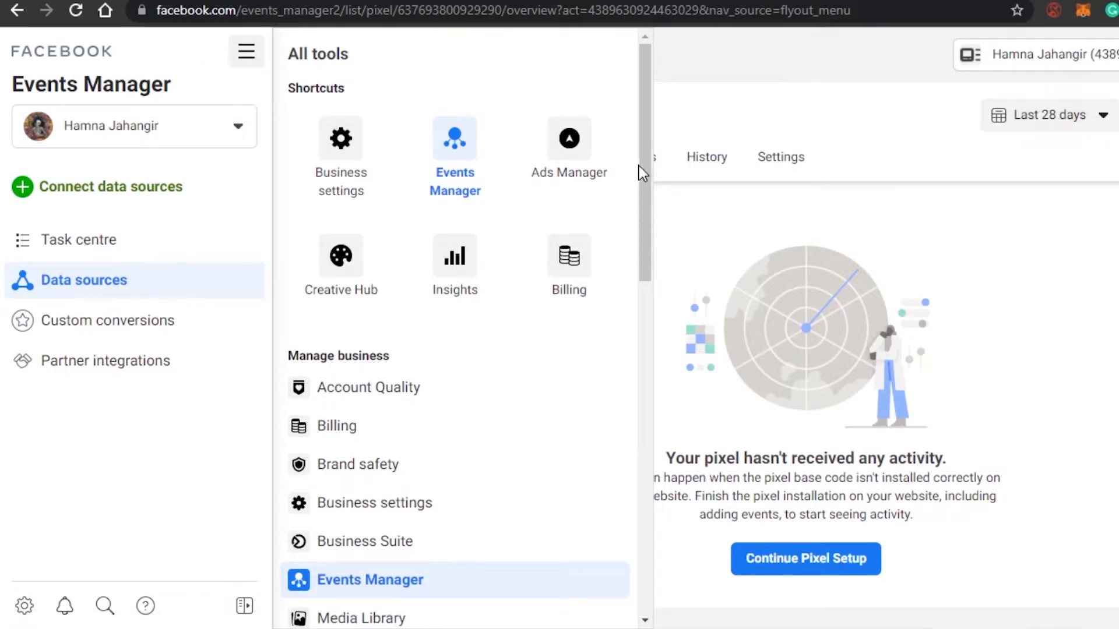
pyautogui.moveTo(640, 169); pyautogui.dragTo(237, 180)
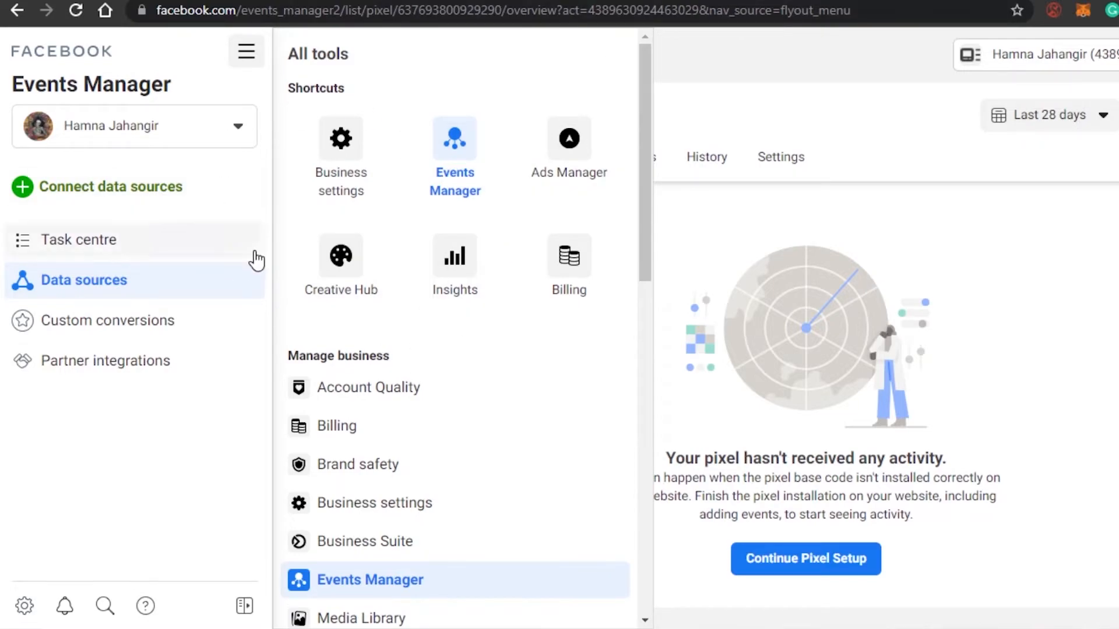
pyautogui.moveTo(648, 85); pyautogui.dragTo(655, 210)
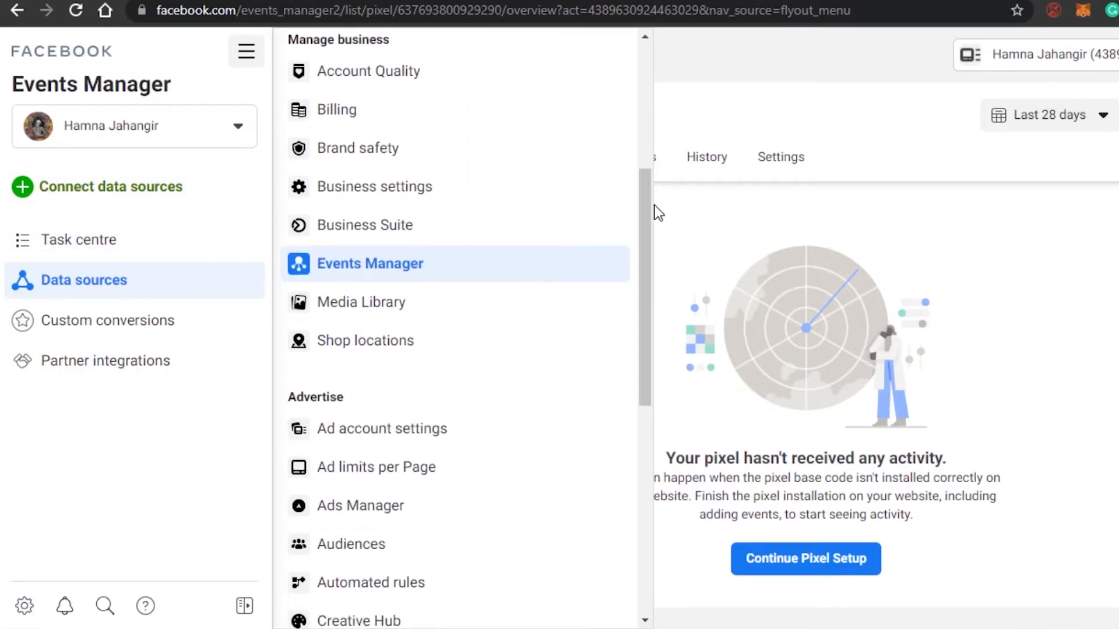
pyautogui.scroll(-3, 290, 229)
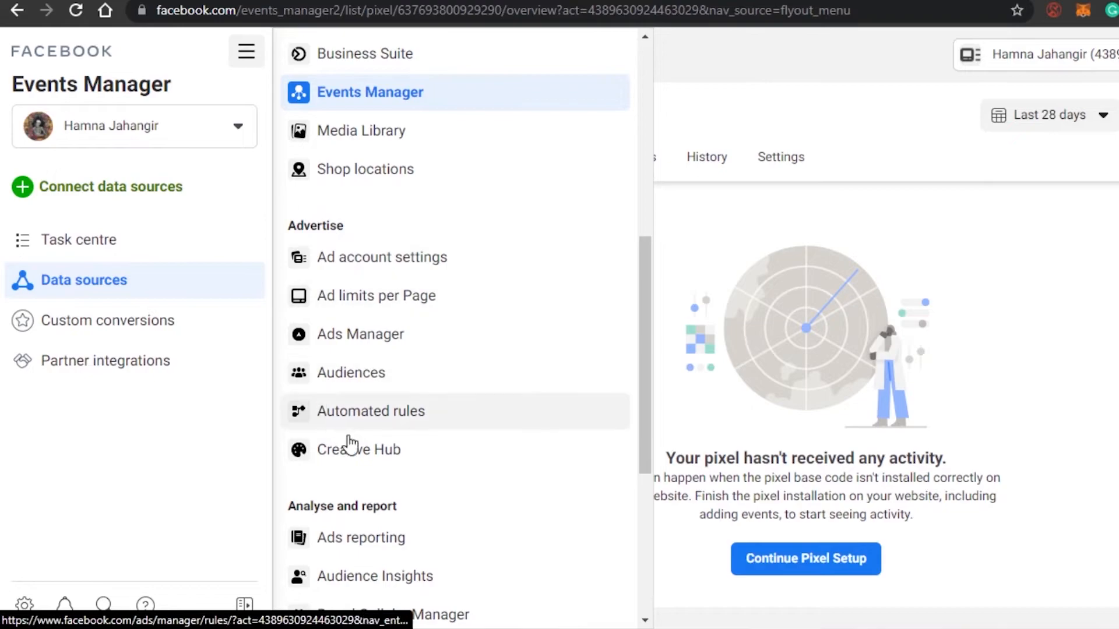
pyautogui.click(404, 379)
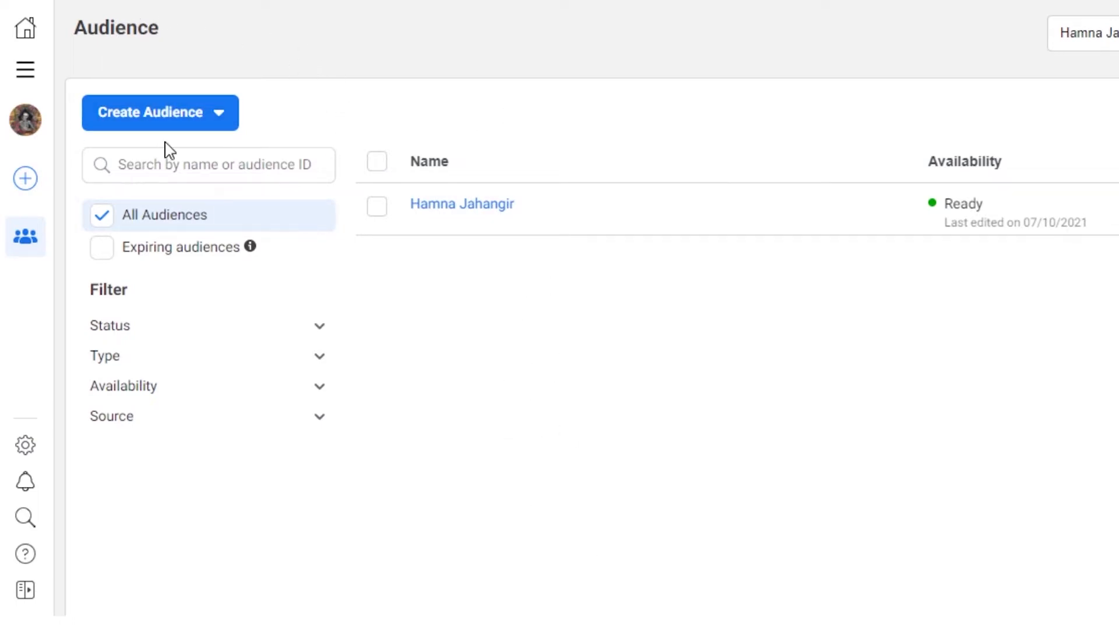
# Start creating a Custom Audience with Website as its source and look through the audience's settings form
pyautogui.click(186, 121)
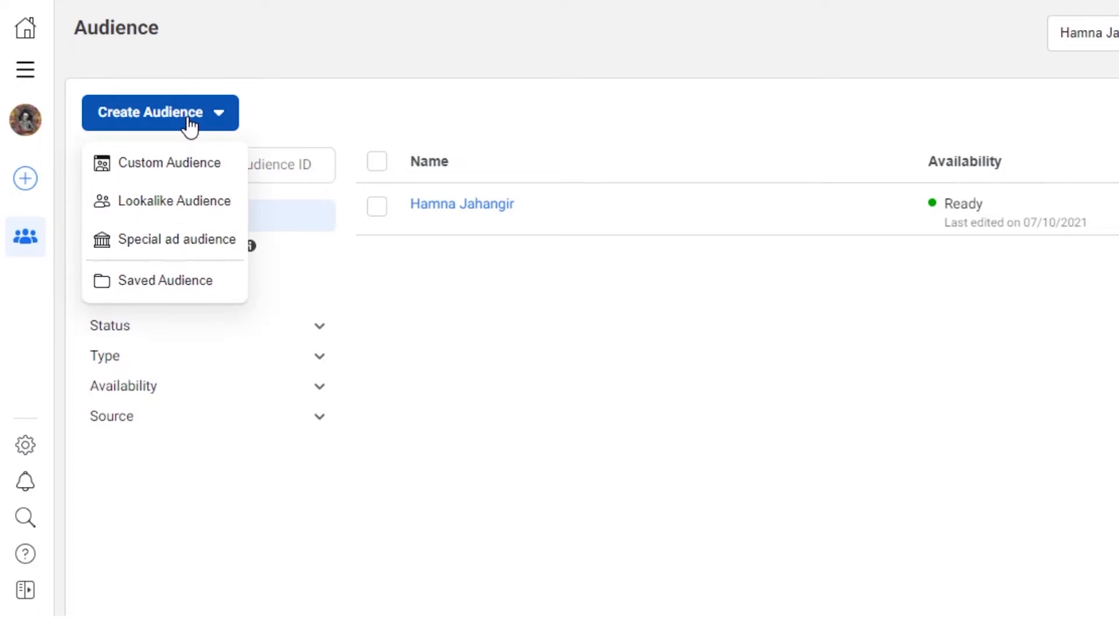
pyautogui.click(170, 164)
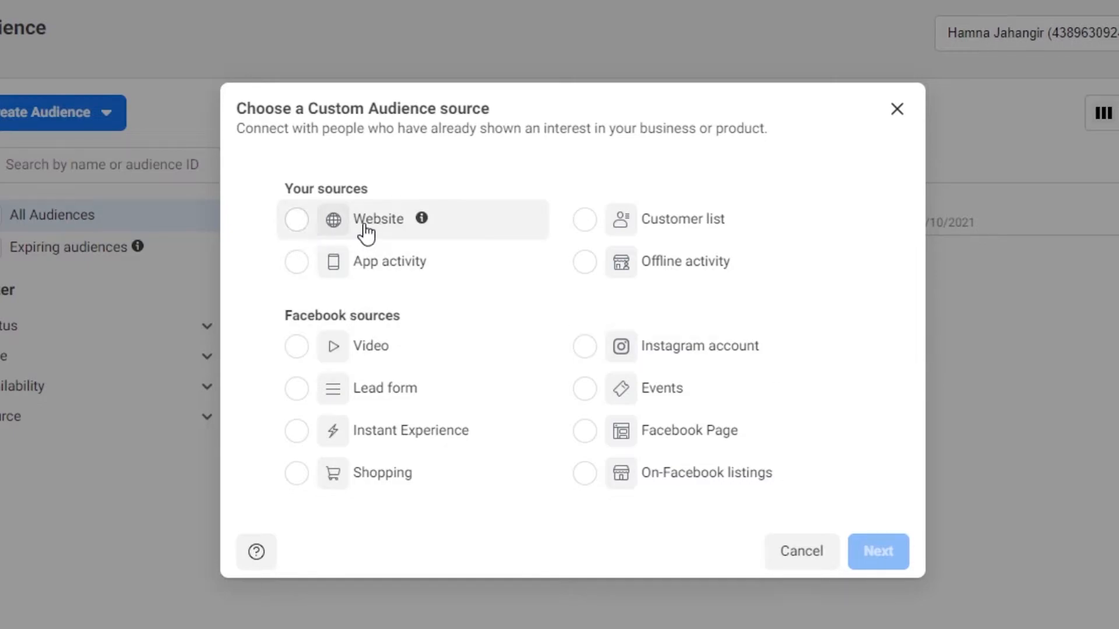
pyautogui.moveTo(406, 348)
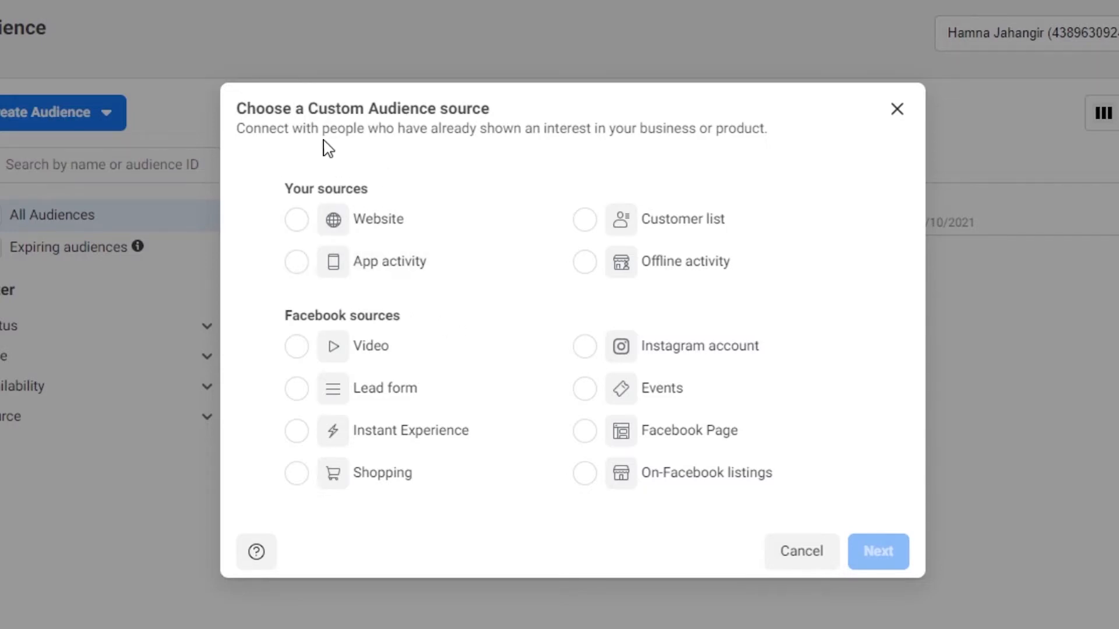
pyautogui.click(297, 219)
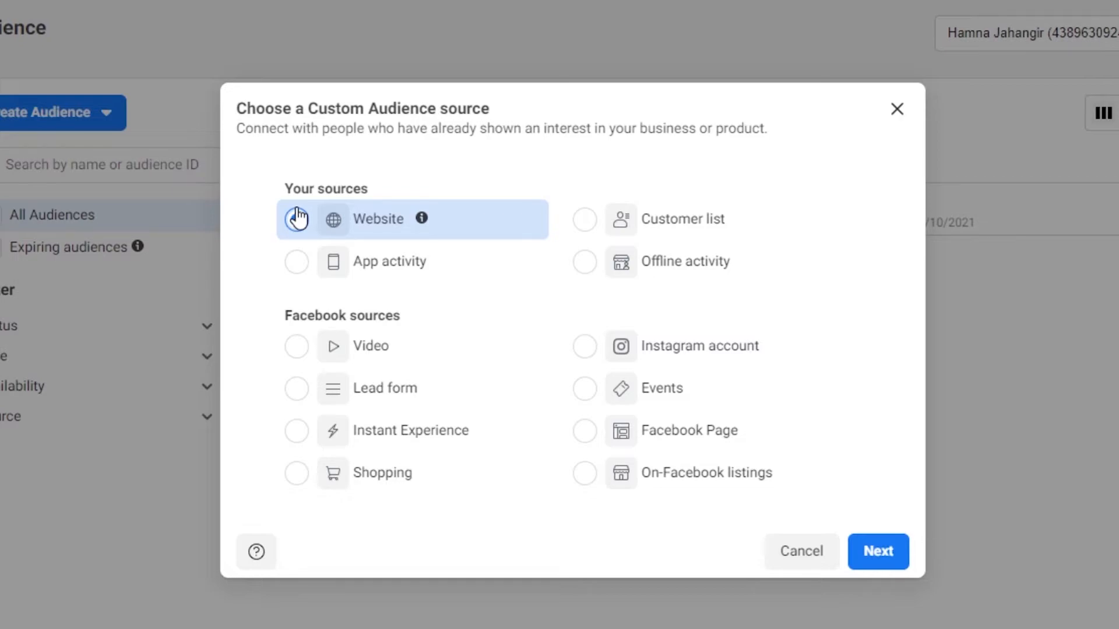
pyautogui.click(298, 219)
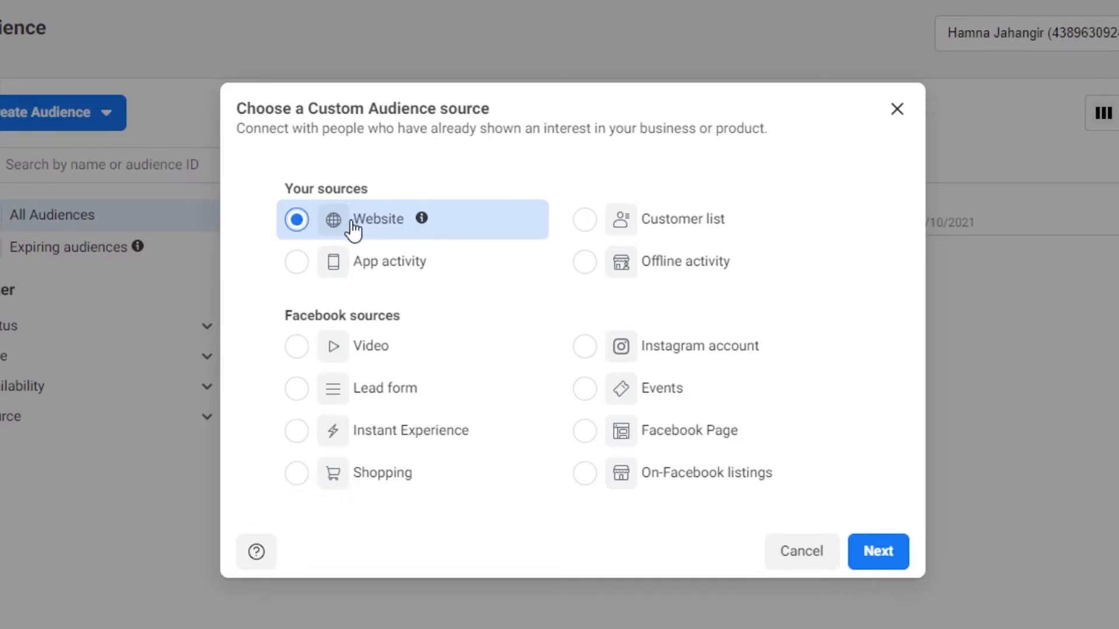
pyautogui.click(881, 553)
pyautogui.moveTo(867, 220); pyautogui.dragTo(869, 434)
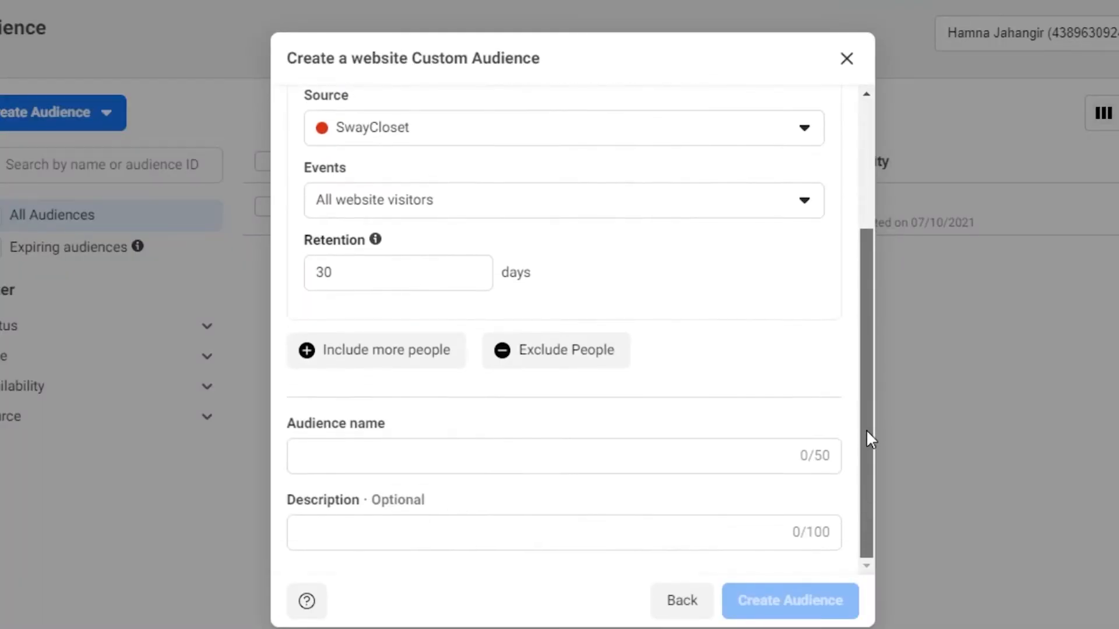
pyautogui.click(869, 177)
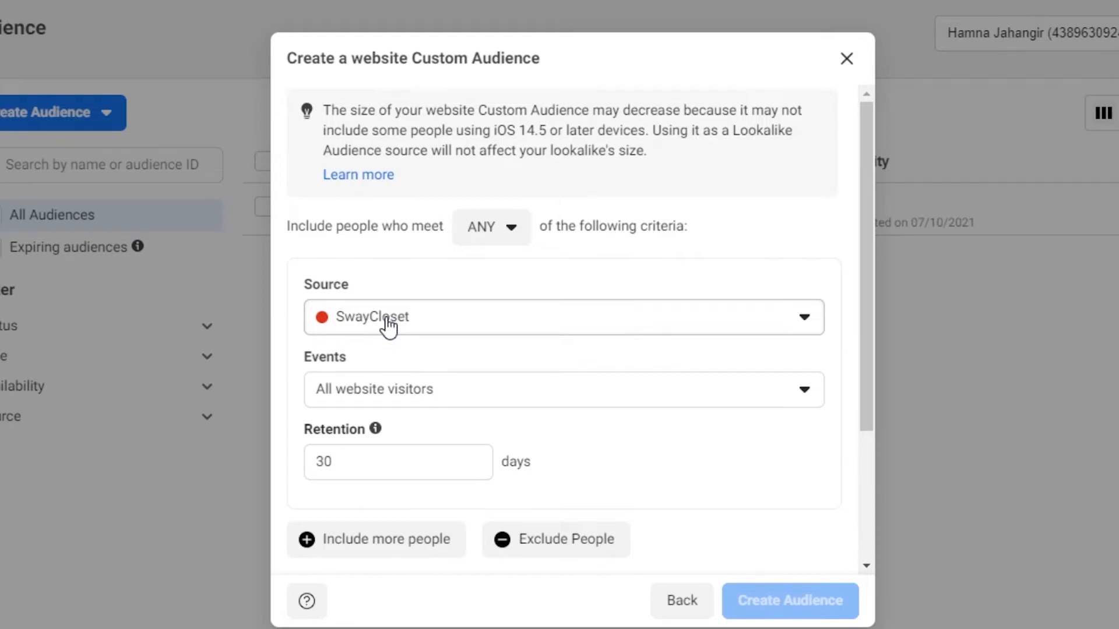
# Try People who visited specific web pages as the audience's event, and set Events back to All website visitors
pyautogui.moveTo(865, 213); pyautogui.dragTo(868, 313)
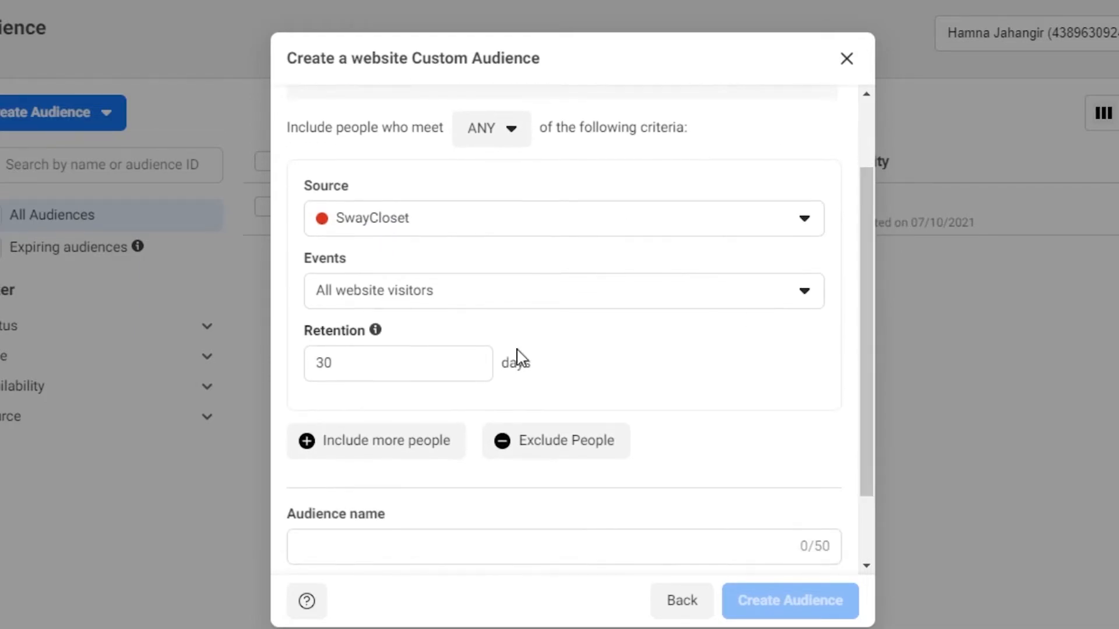
pyautogui.click(630, 304)
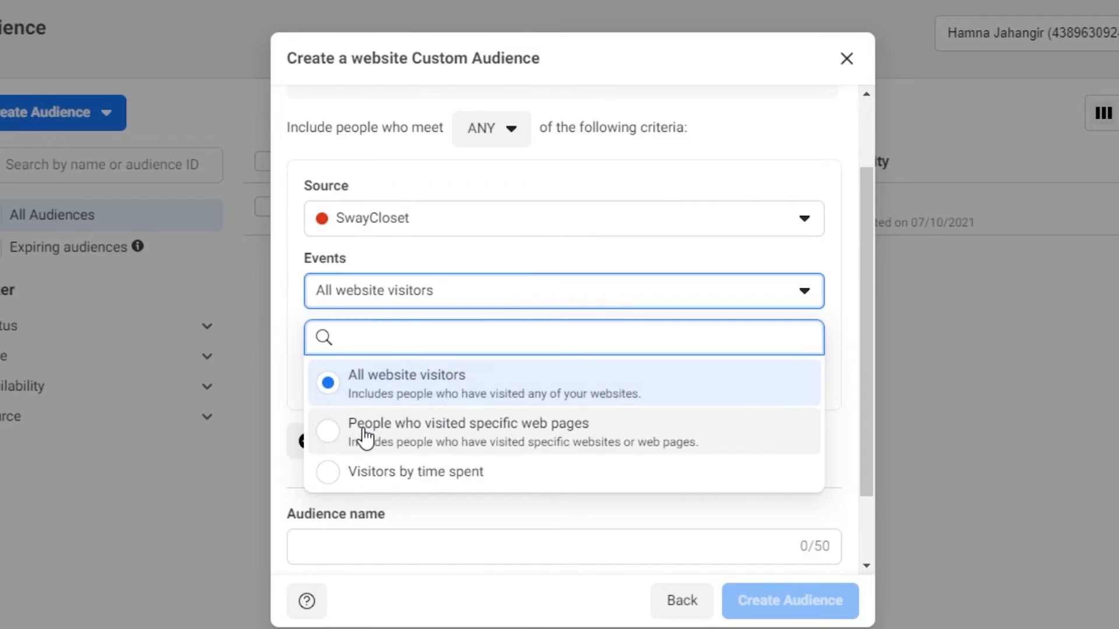
pyautogui.click(328, 436)
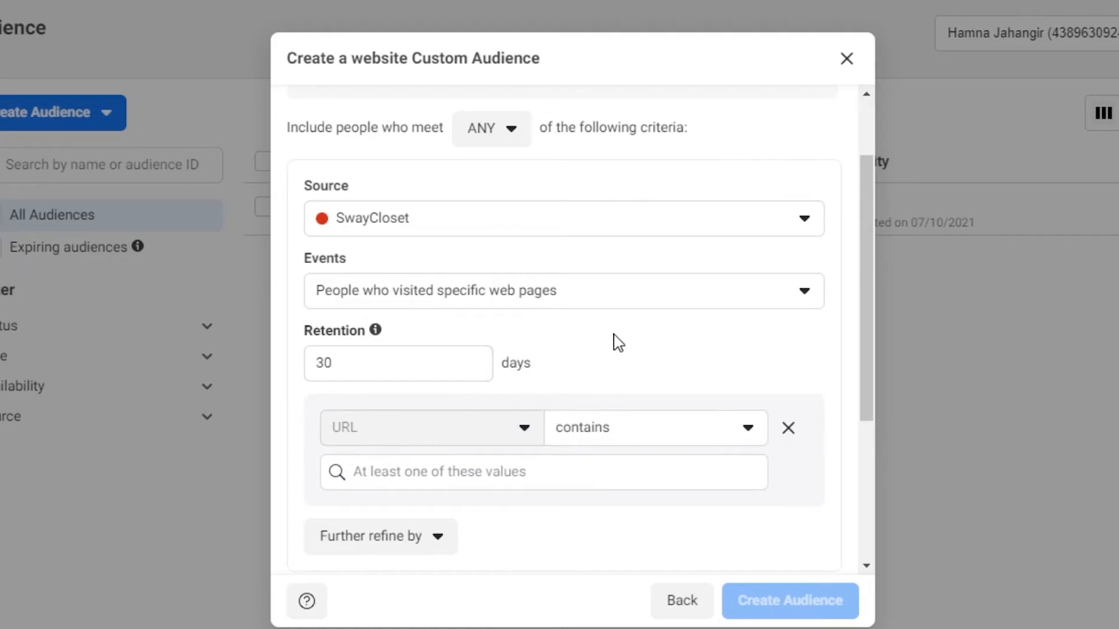
pyautogui.click(649, 297)
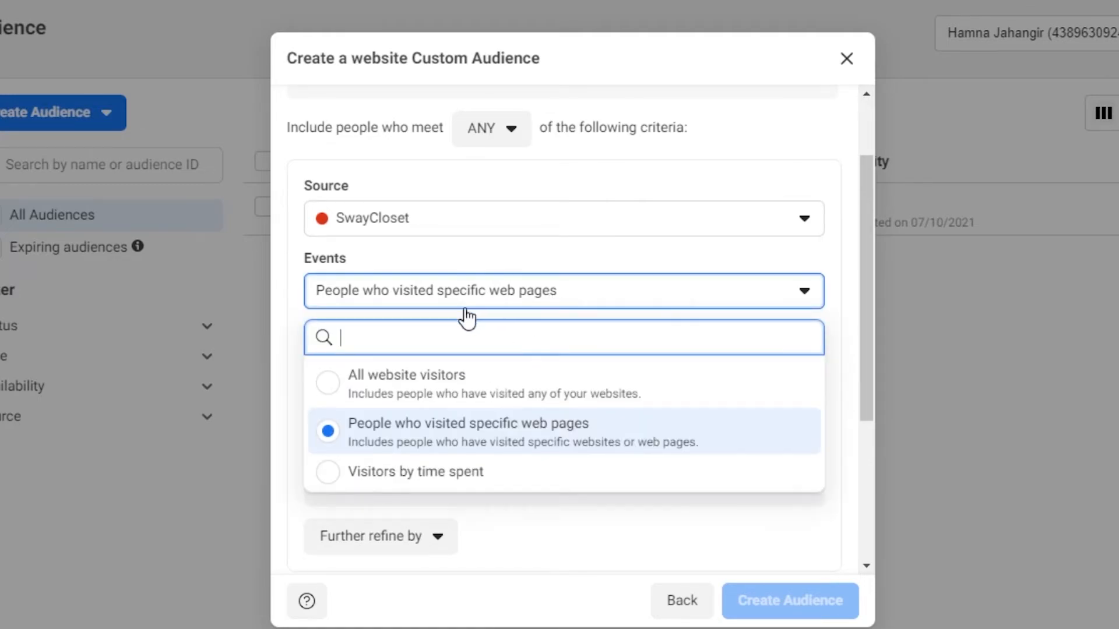
pyautogui.click(418, 387)
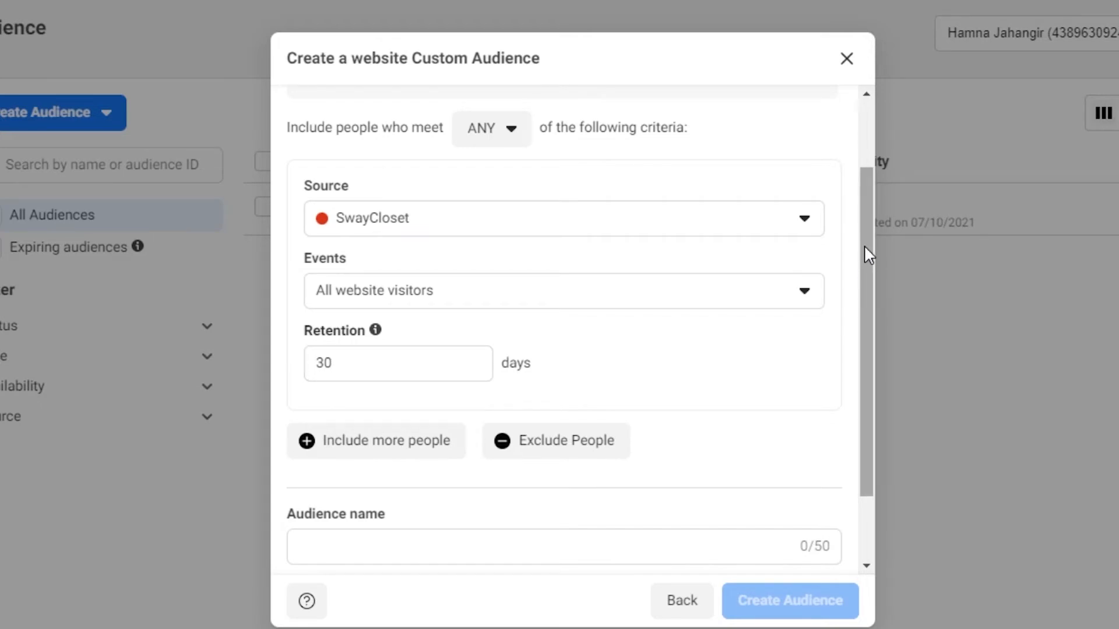
# Add a second inclusion group and an exclusion group to the audience criteria, both using the SwayCloset source and All website visitors
pyautogui.moveTo(865, 246); pyautogui.dragTo(868, 392)
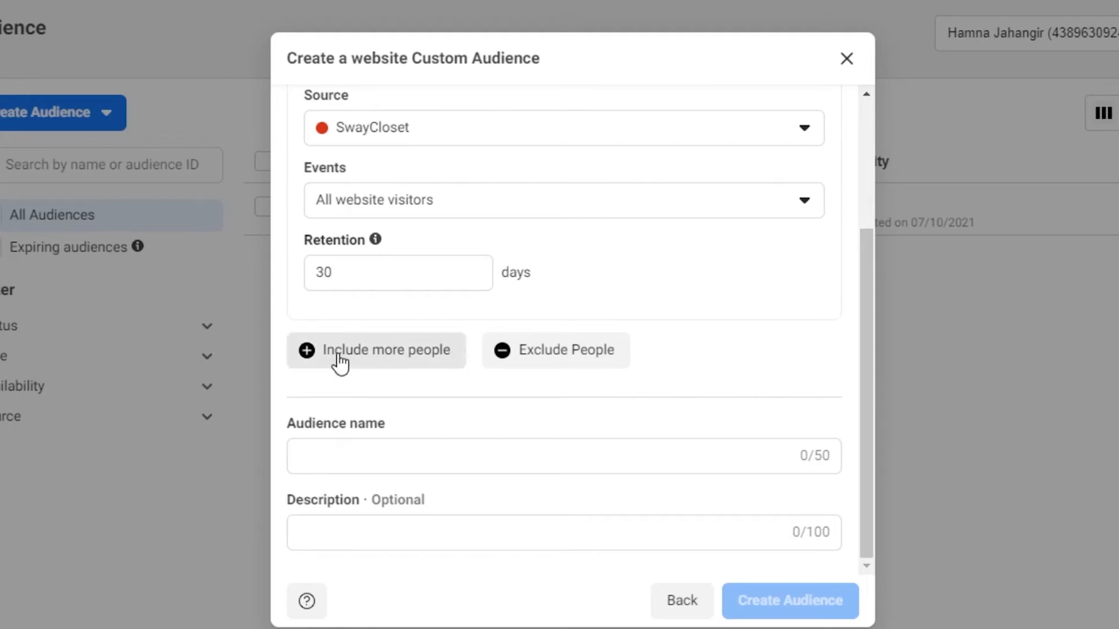
pyautogui.click(385, 366)
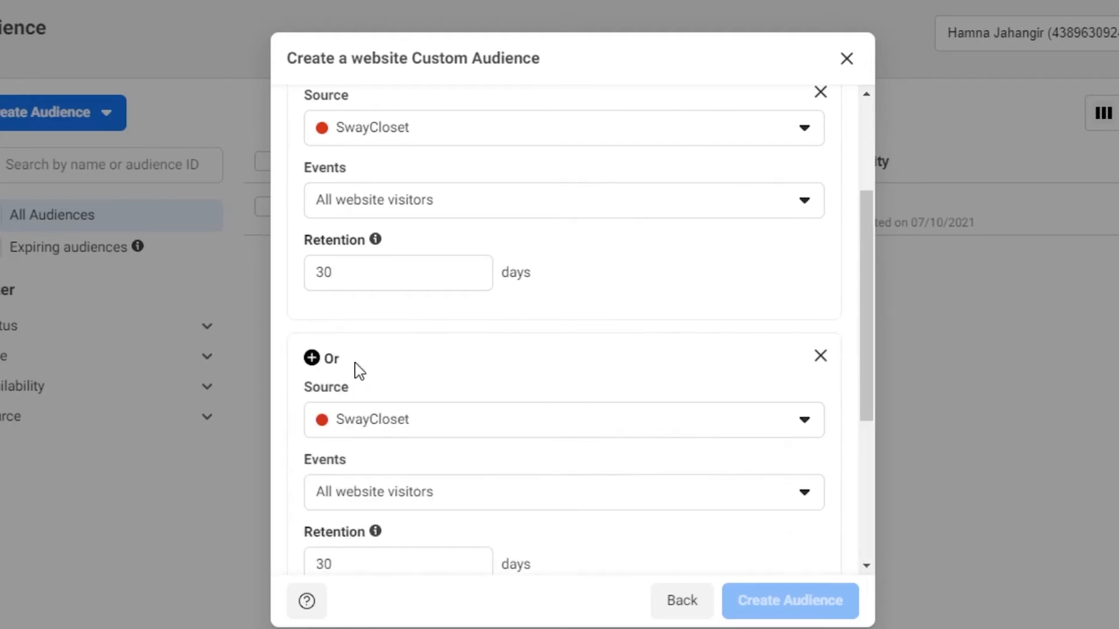
pyautogui.moveTo(870, 301); pyautogui.dragTo(872, 465)
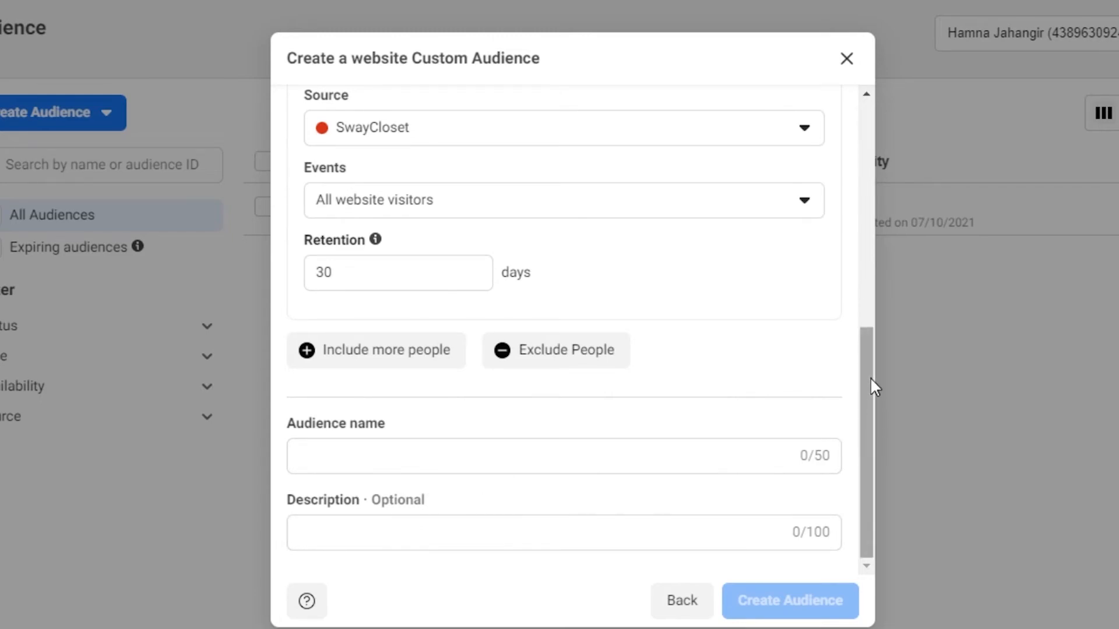
pyautogui.click(499, 353)
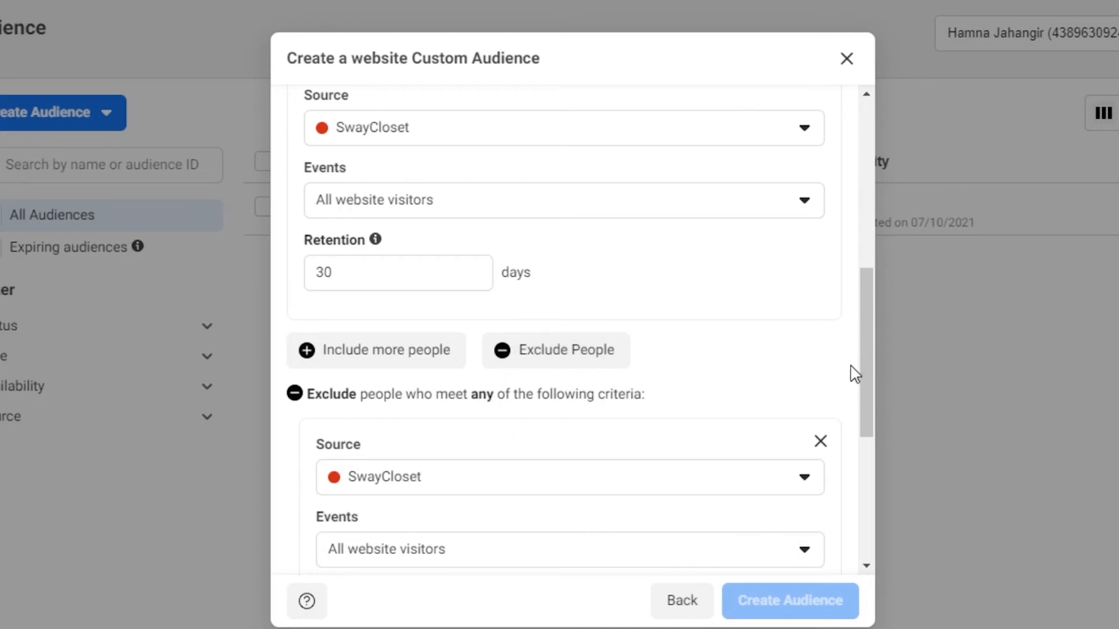
# Name the audience MY WEB AUDIENCE and give it the description THE RETARGET AUDIENCE
pyautogui.moveTo(875, 357); pyautogui.dragTo(880, 527)
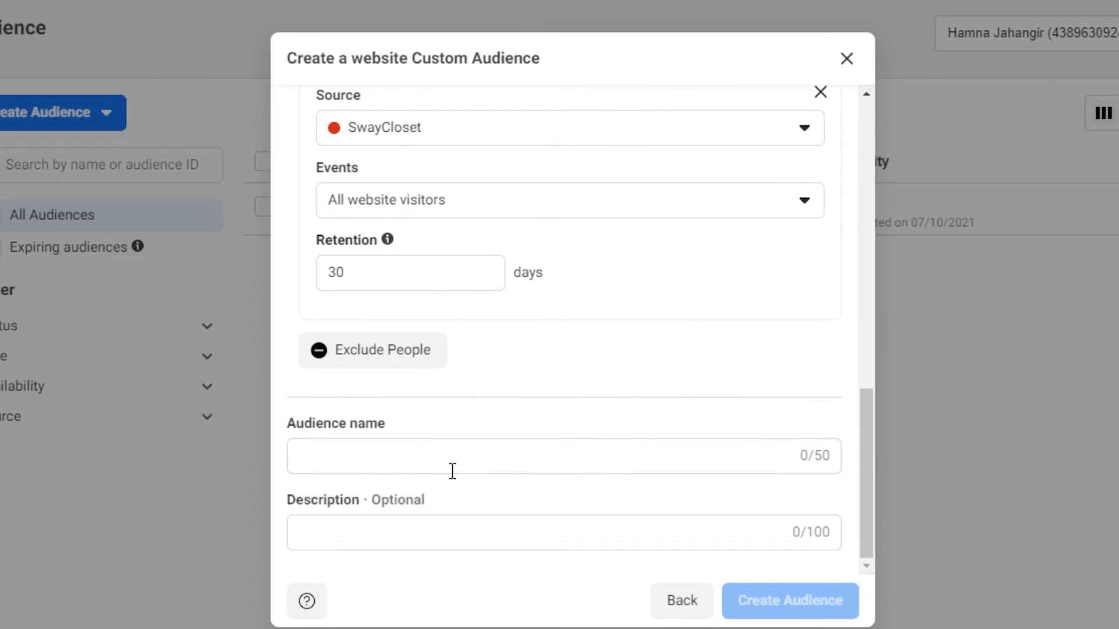
pyautogui.click(368, 461)
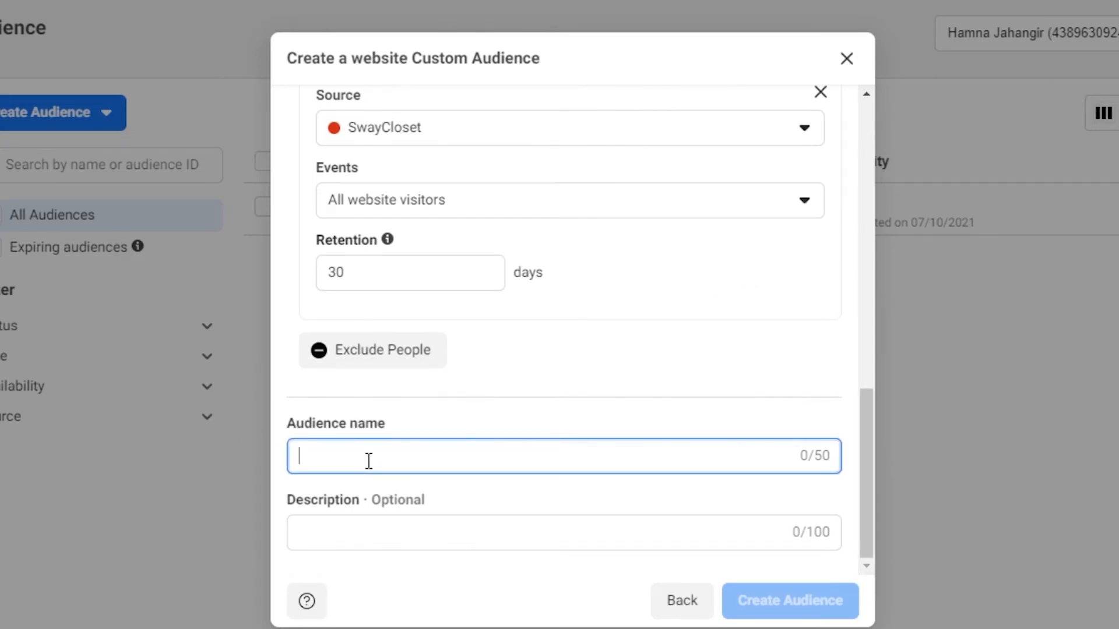
pyautogui.write('MY WEB ')
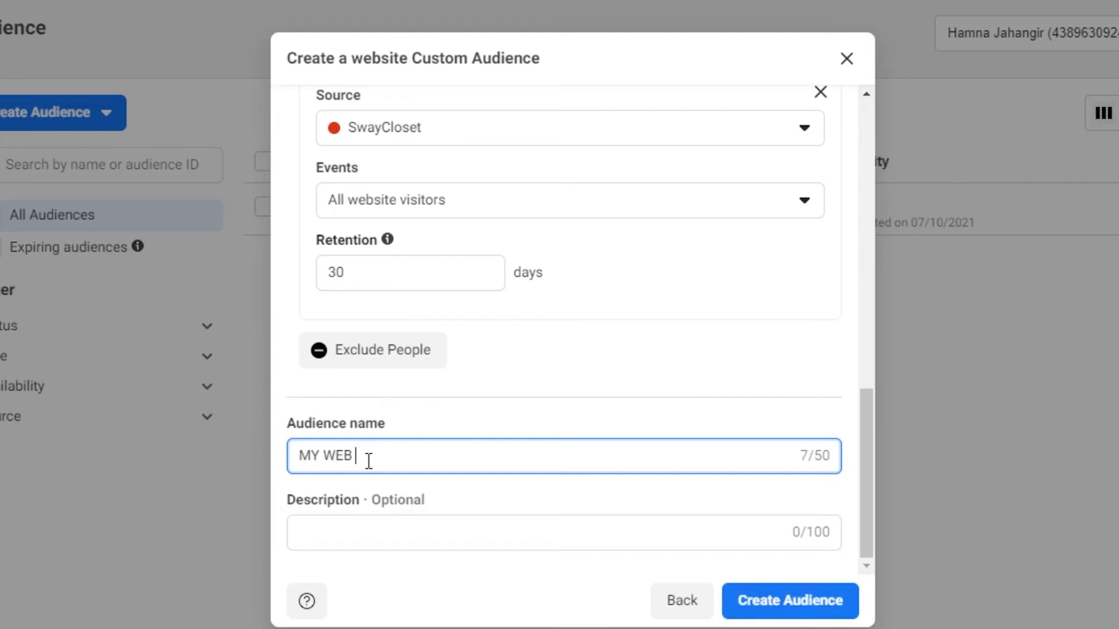
pyautogui.write('AUDIENCE')
pyautogui.click(445, 533)
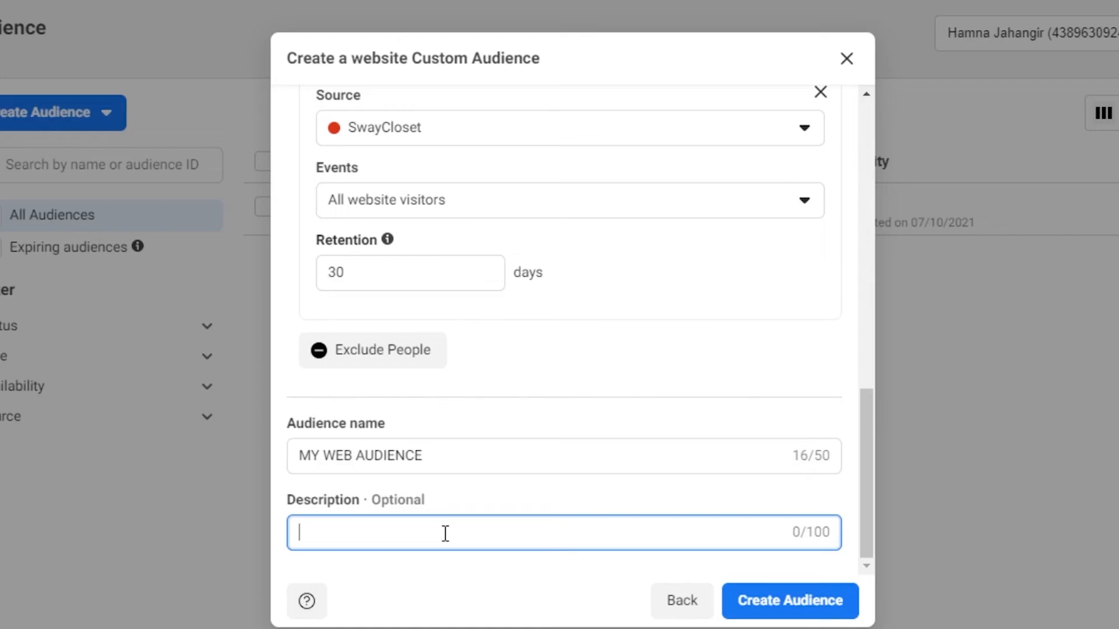
pyautogui.write('THE RETARGET AUDIENCE')
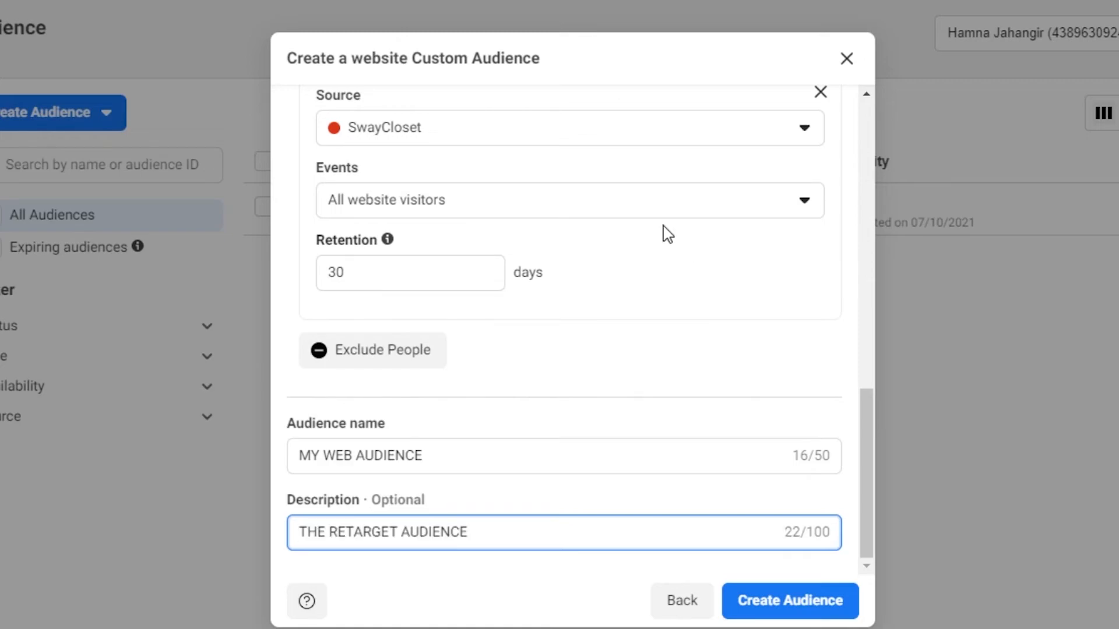
# Create the website Custom Audience, look over the suggested next steps and return to the audience list
pyautogui.click(870, 499)
pyautogui.moveTo(872, 500); pyautogui.dragTo(867, 552)
pyautogui.click(762, 612)
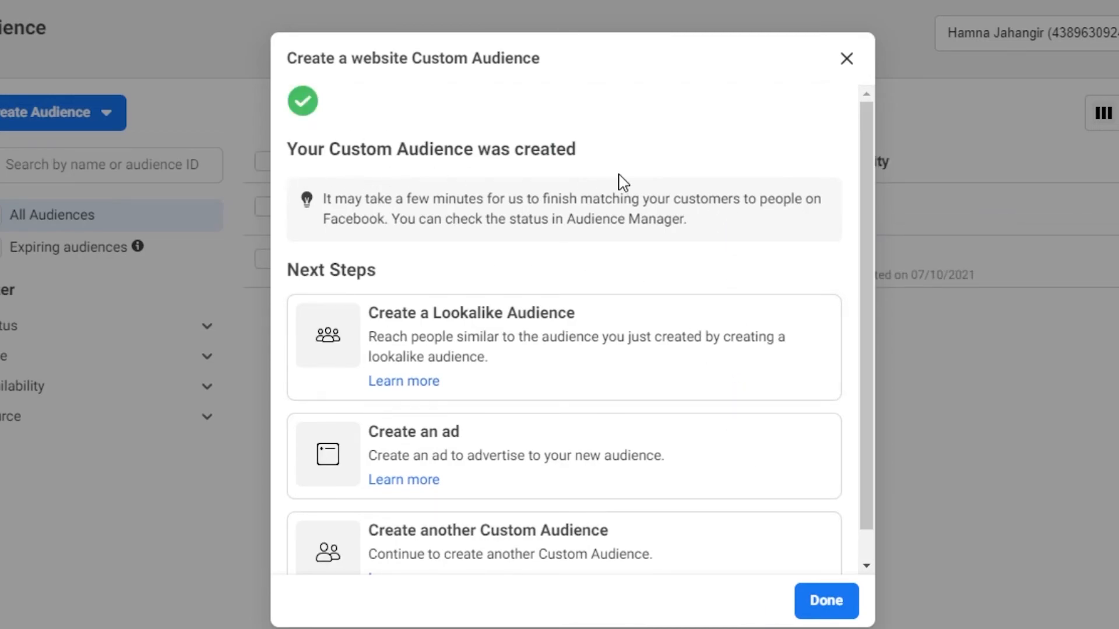
pyautogui.moveTo(866, 182); pyautogui.dragTo(873, 472)
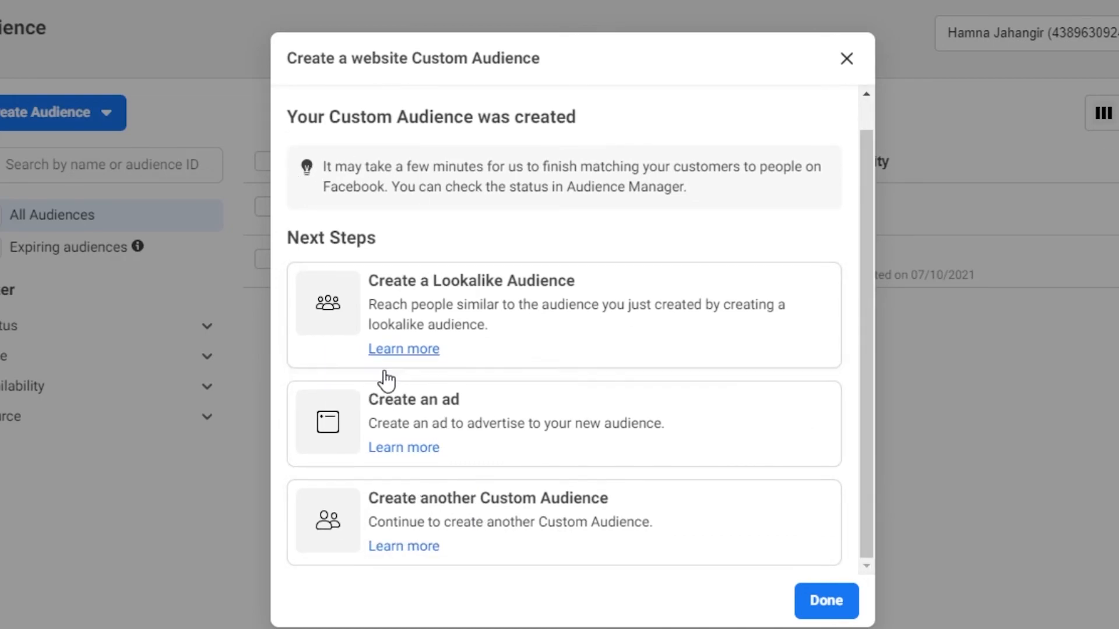
pyautogui.click(846, 62)
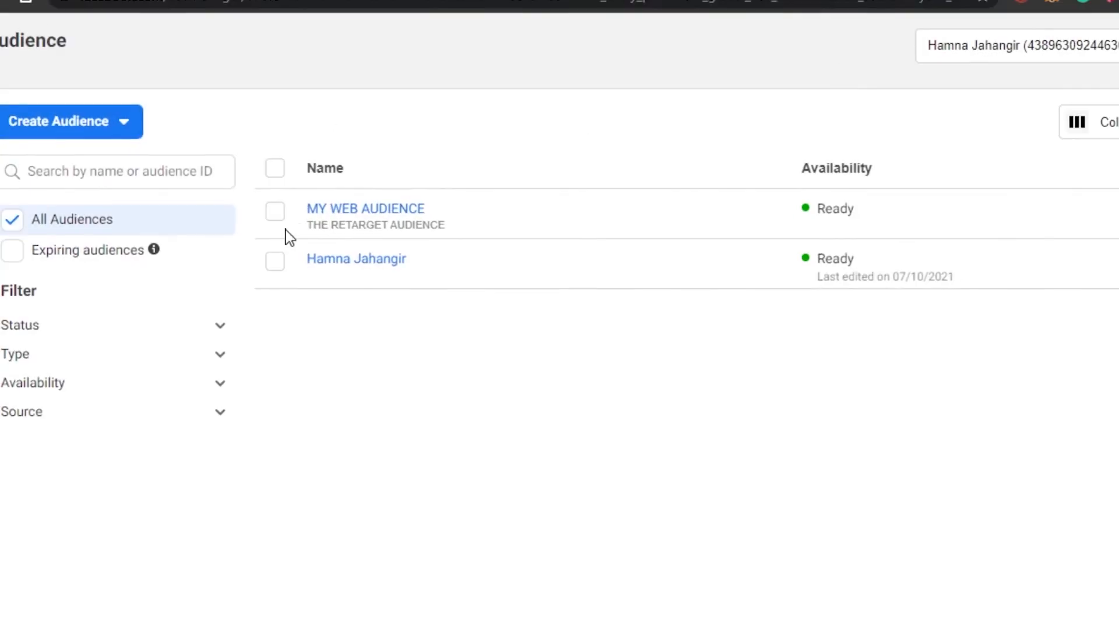